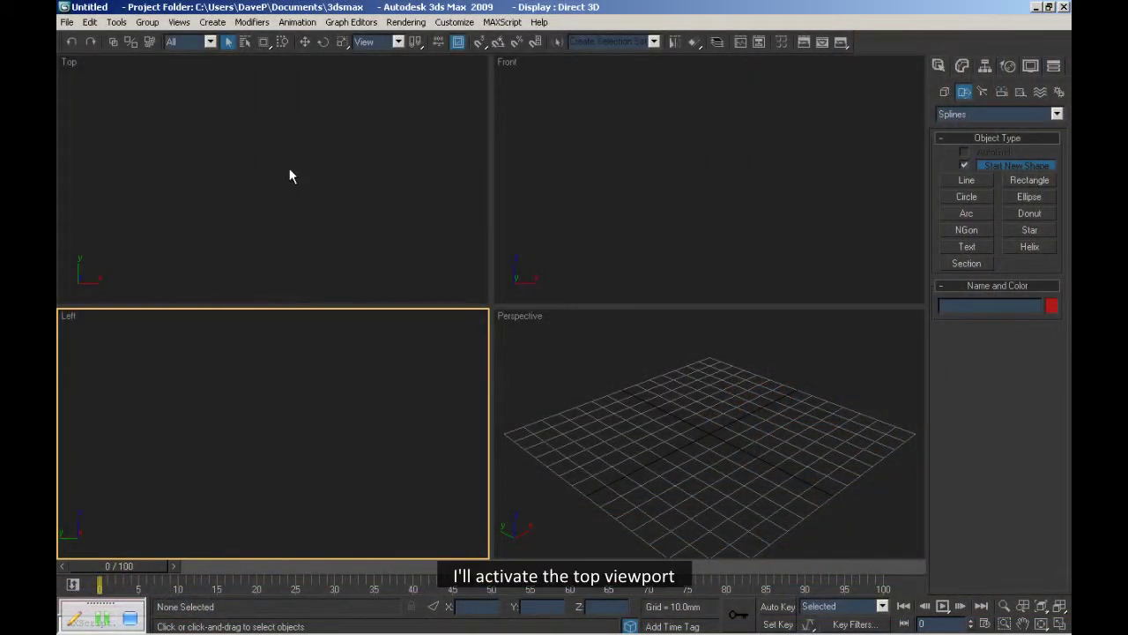
Make the Top viewport the active view.
click(273, 176)
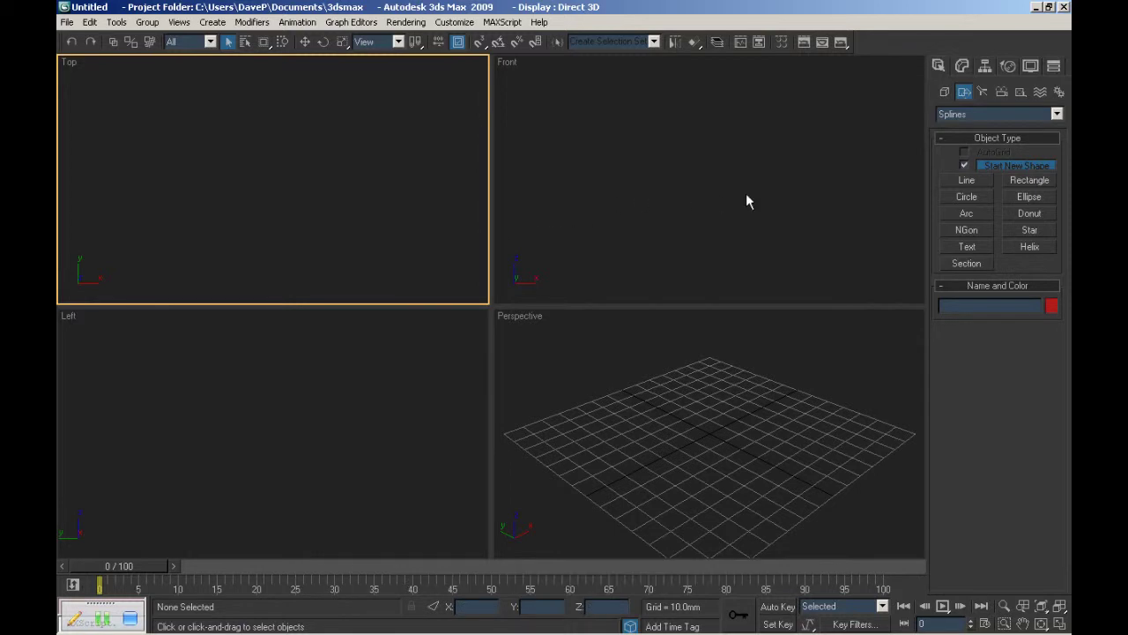
Draw a flat floor plane in the Top viewport from the Standard Primitives.
click(944, 92)
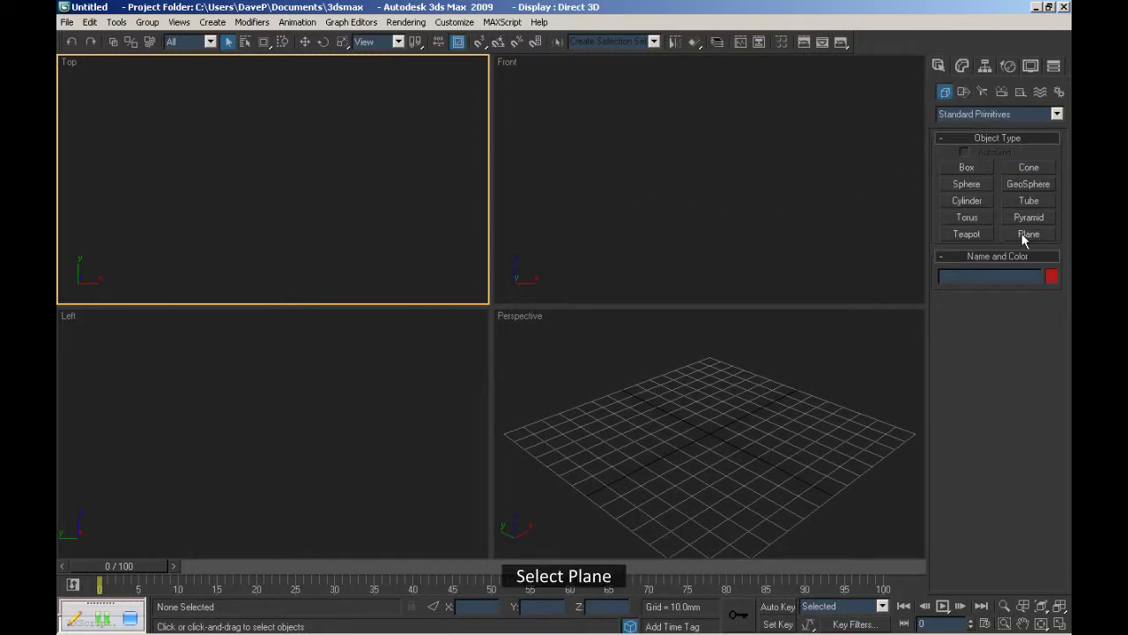
click(1027, 233)
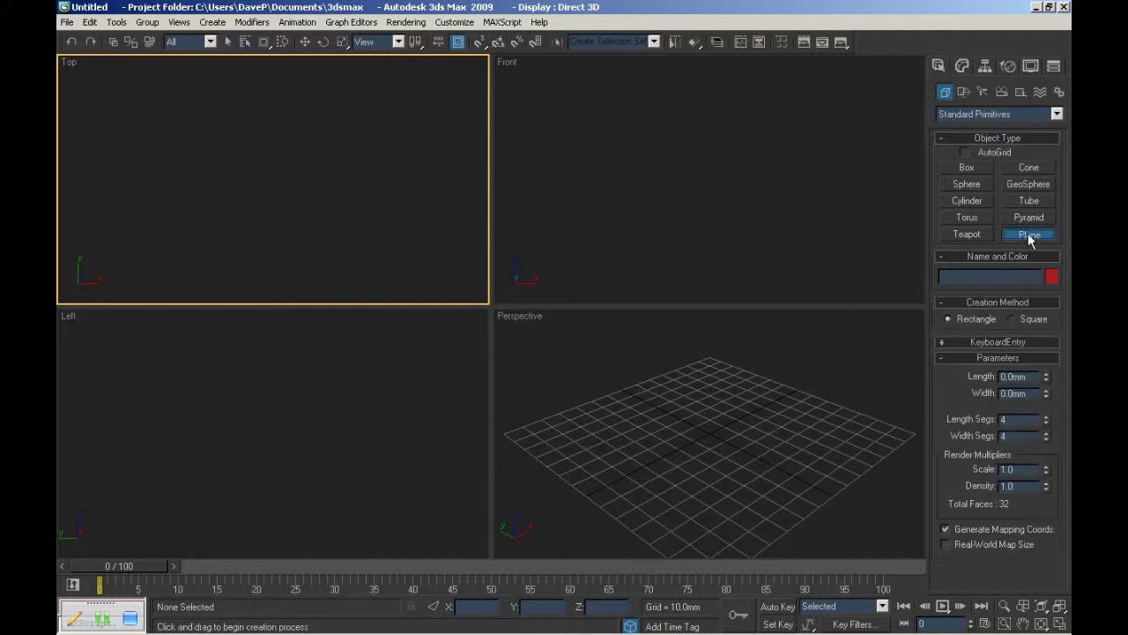
drag(175, 82, 384, 270)
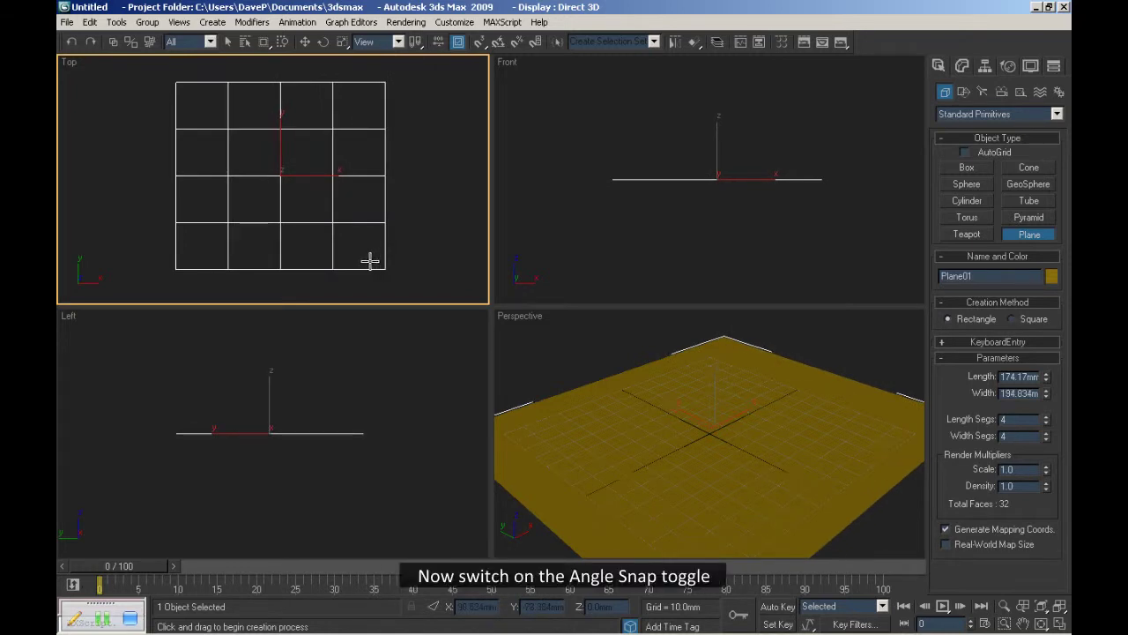
With Angle Snap on, clone the plane rotated 90° upright in the Left view as a Copy.
click(496, 43)
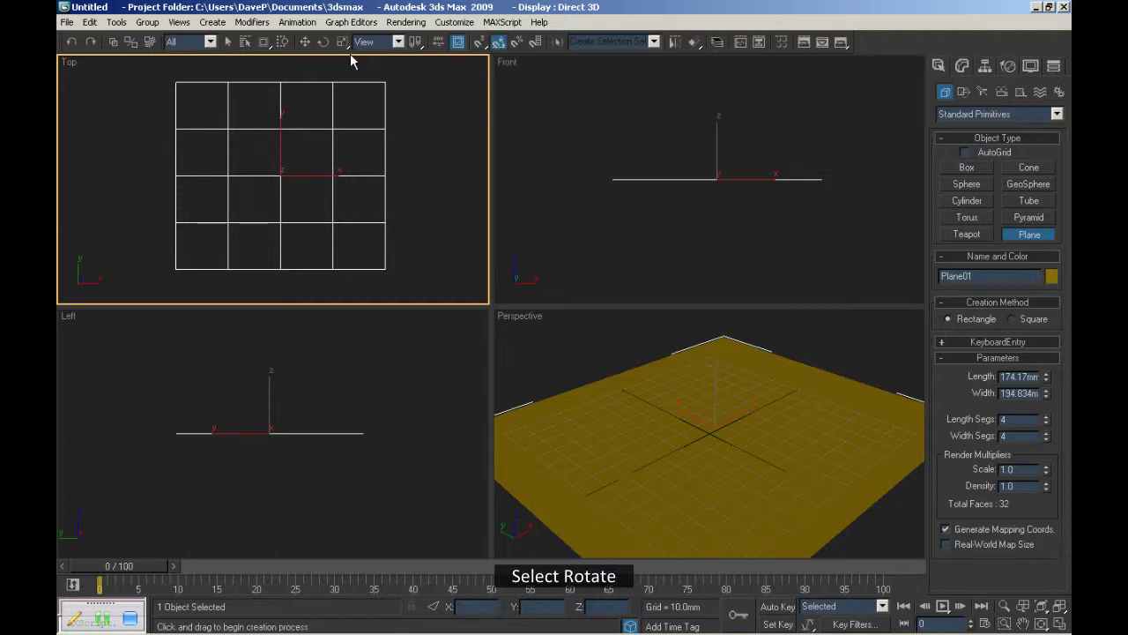
click(323, 42)
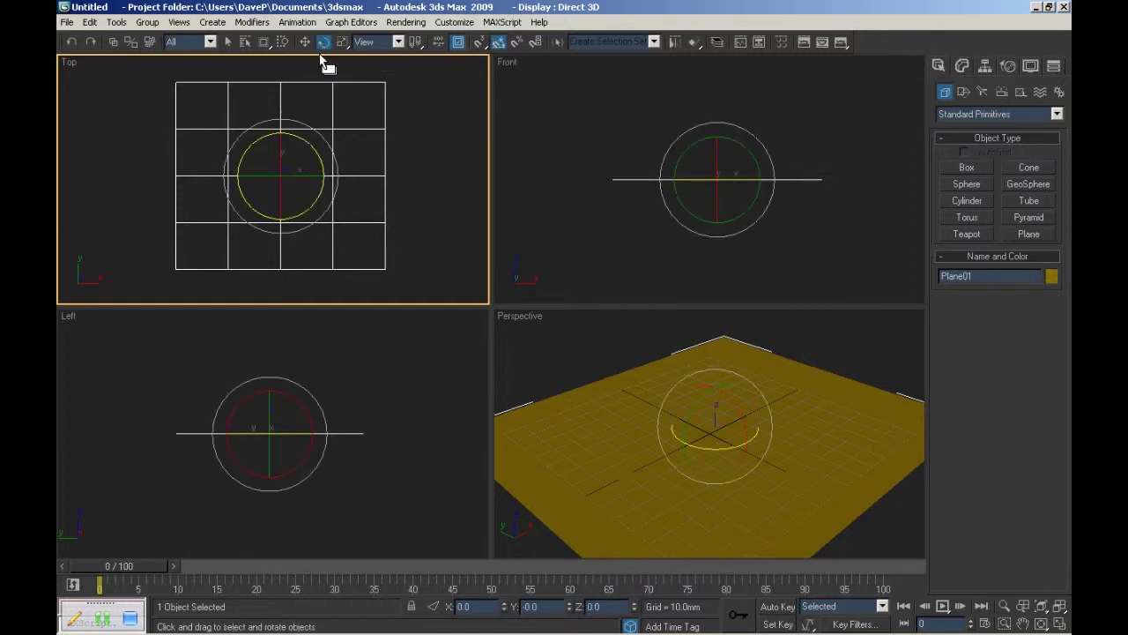
right_click(340, 360)
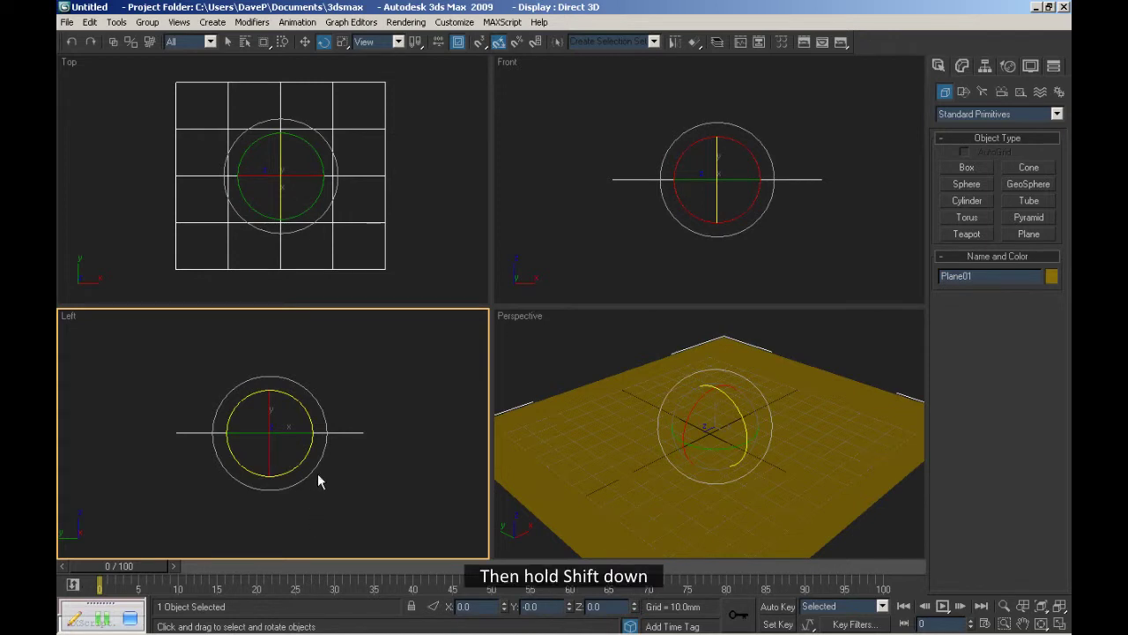
shift+drag(318, 475, 302, 518)
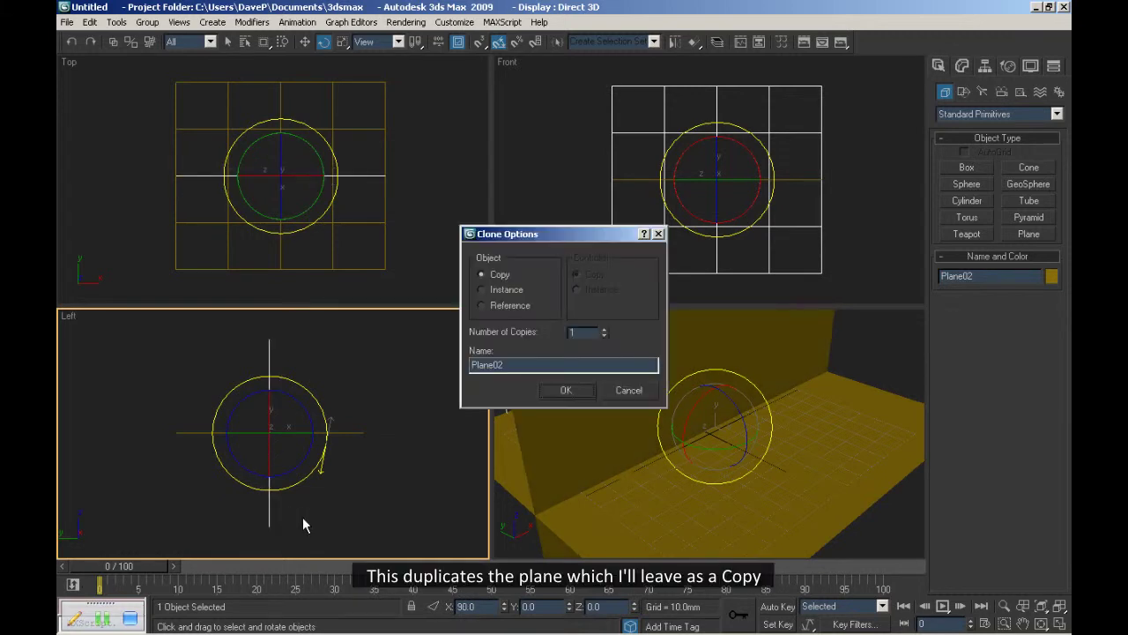
click(564, 390)
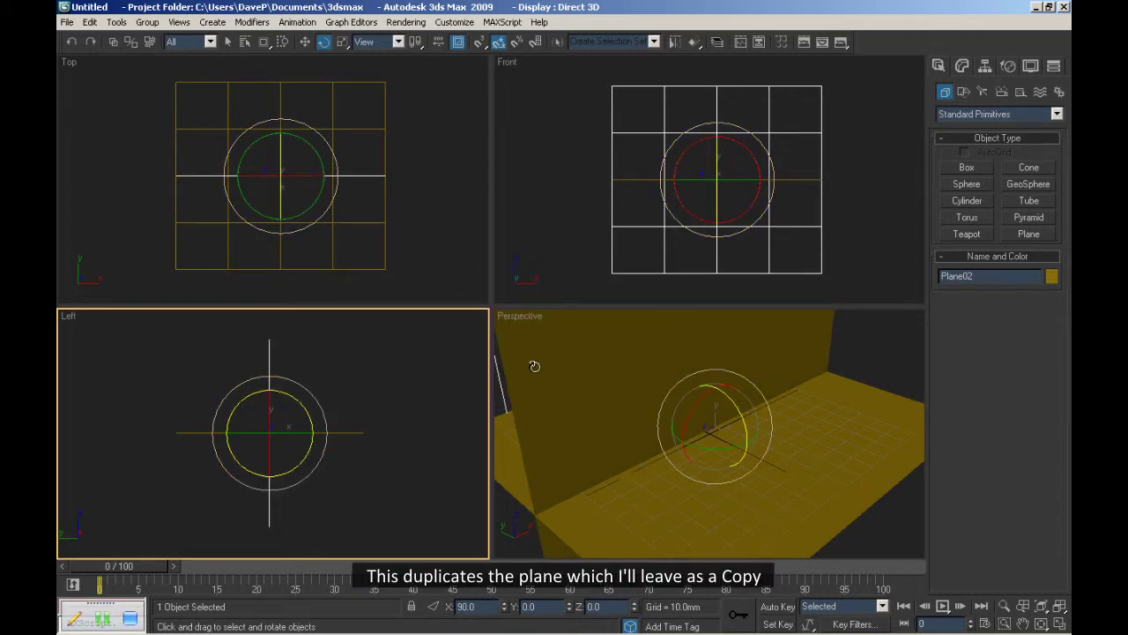
Move Plane02 to the floor's back edge and frame floor and wall in Perspective.
click(305, 42)
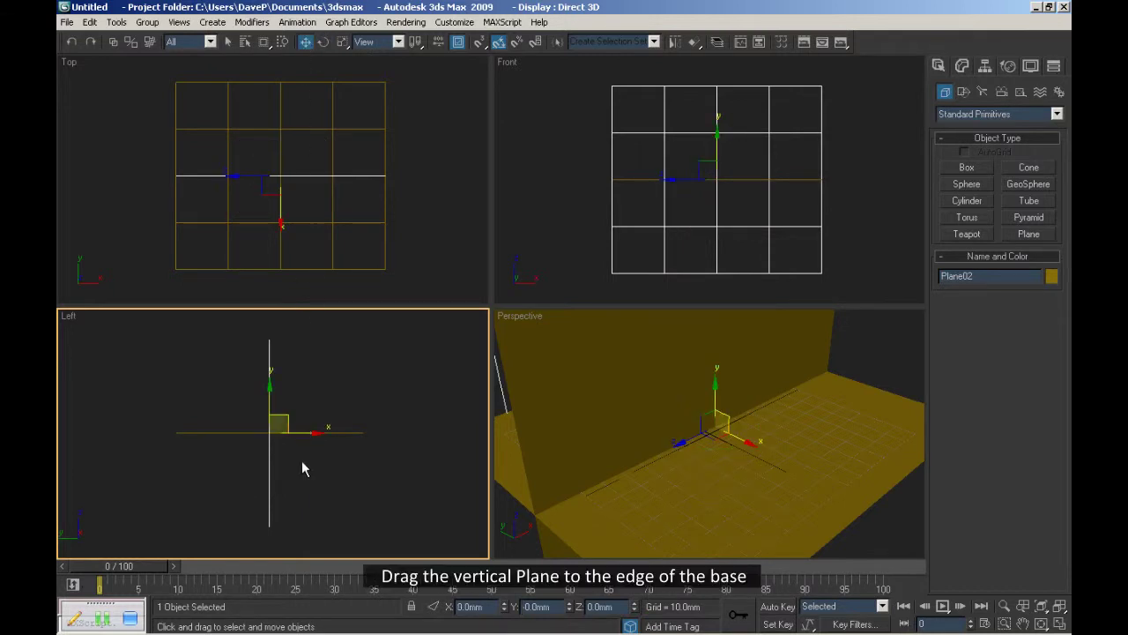
drag(282, 423, 373, 327)
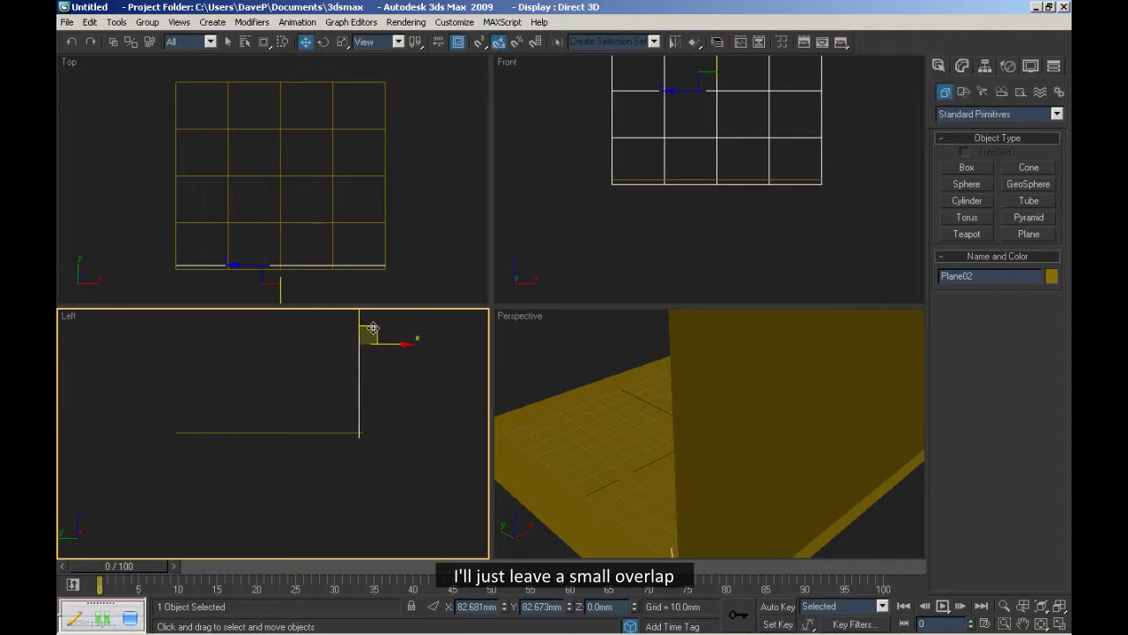
right_click(598, 374)
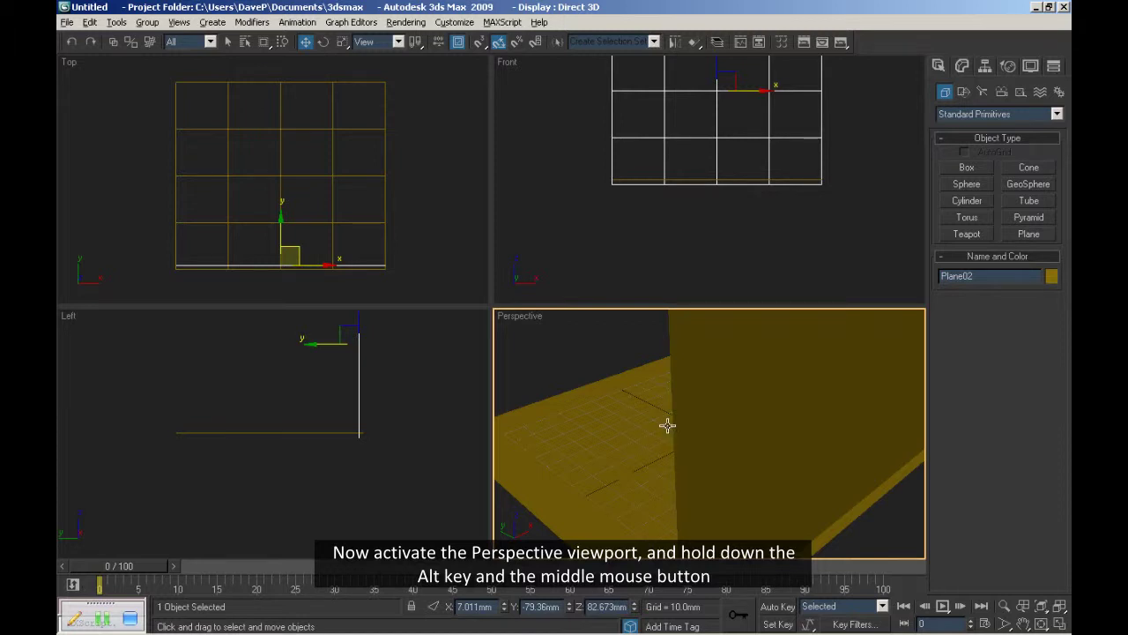
alt+middle_drag(667, 423, 883, 394)
middle_drag(726, 405, 727, 438)
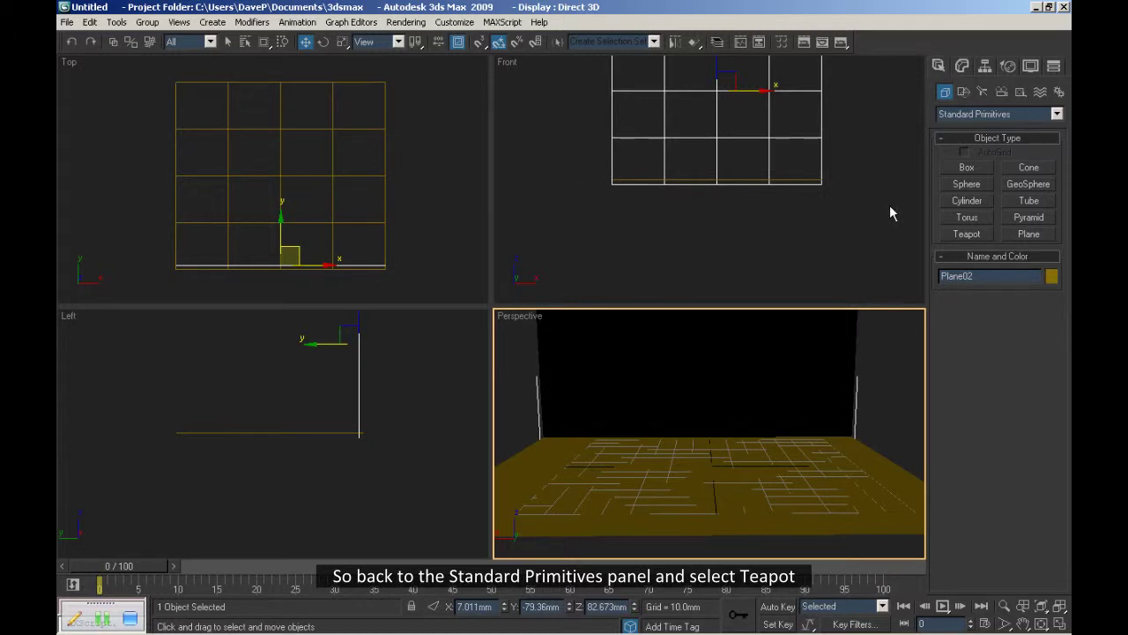
Create a 17-segment teapot dragged out from the floor's centre in the Top view.
click(969, 235)
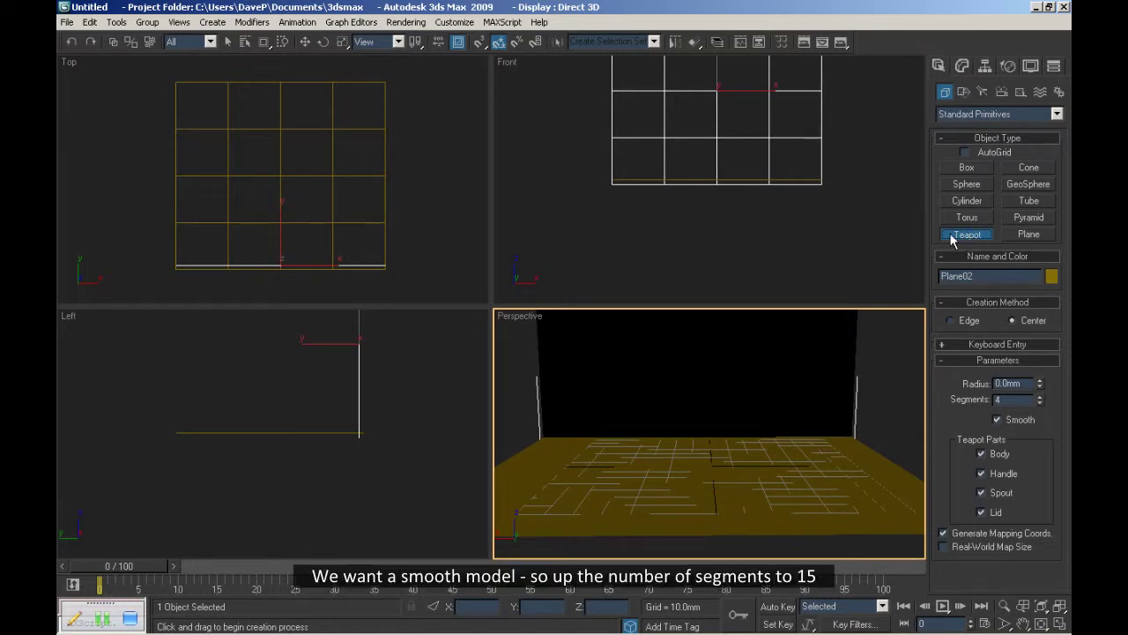
click(1040, 397)
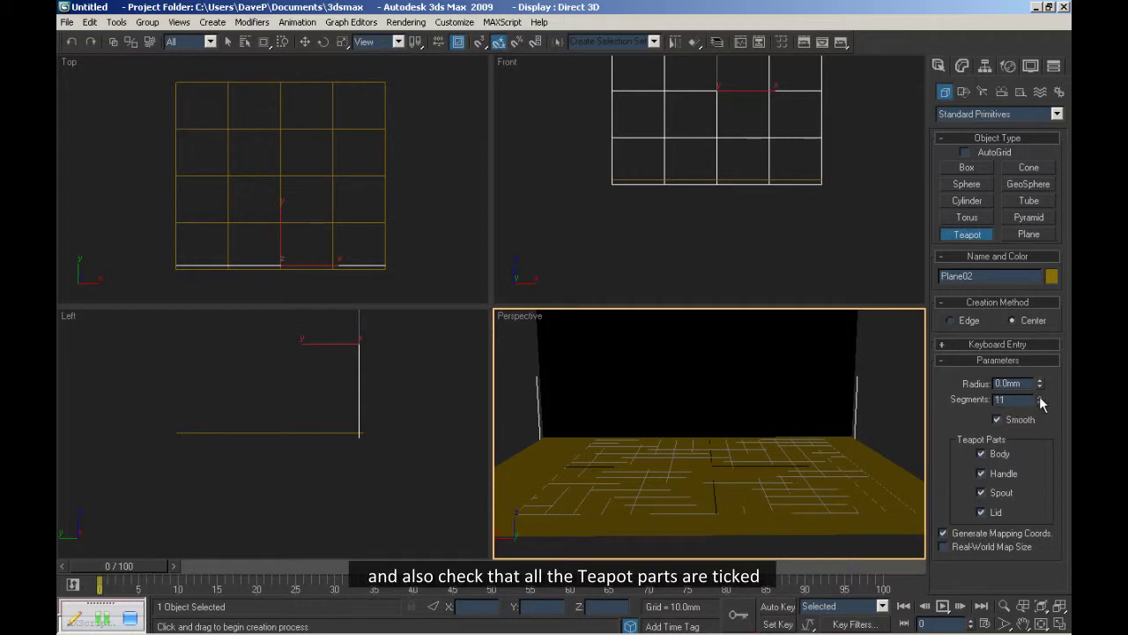
click(1040, 396)
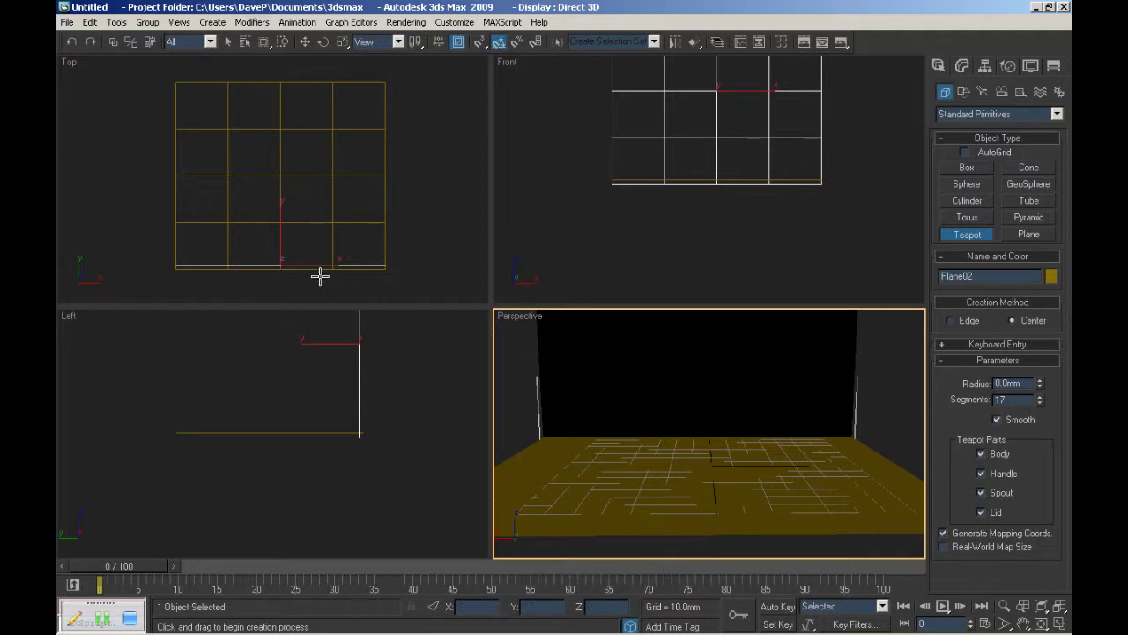
click(312, 191)
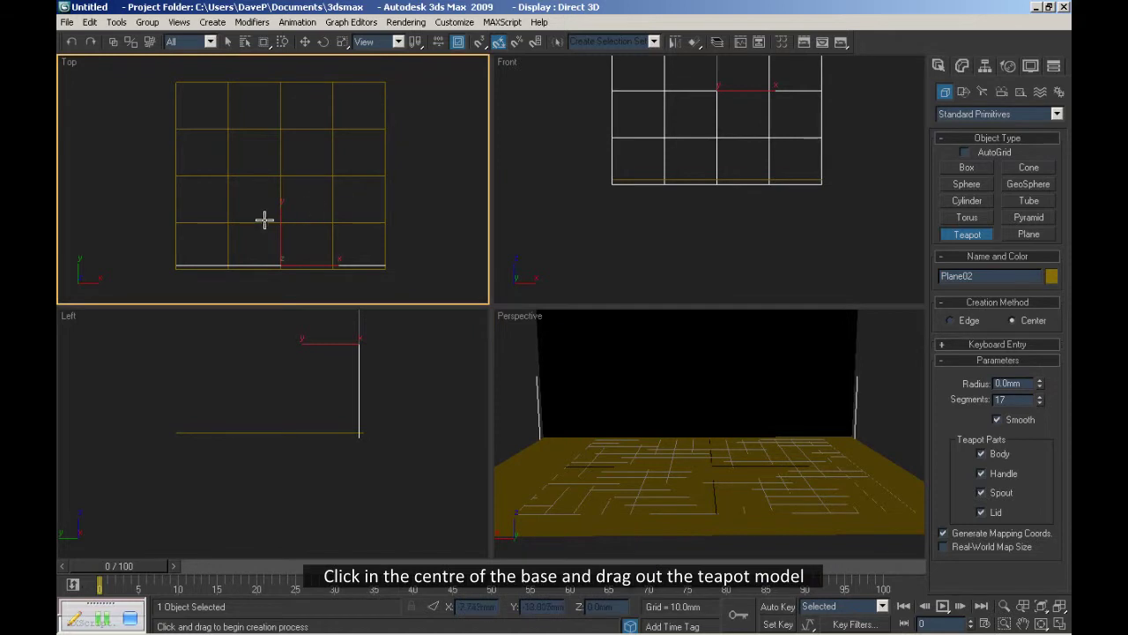
drag(278, 174, 310, 208)
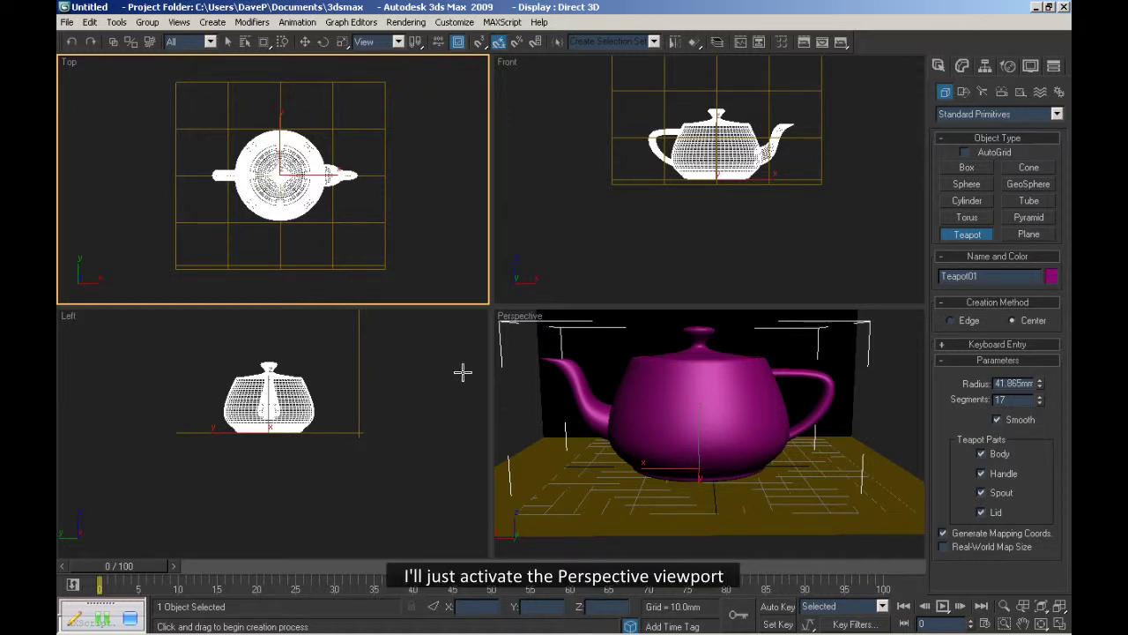
Hide selection brackets, open the Material Editor and drag slot 1 material onto the teapot.
click(565, 450)
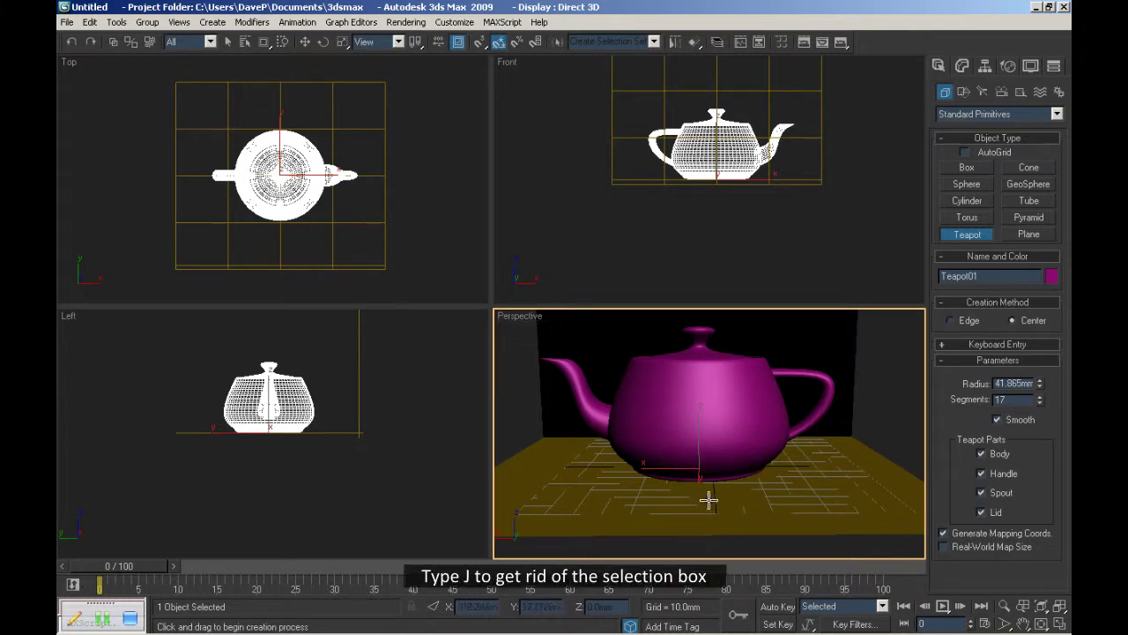
key(j)
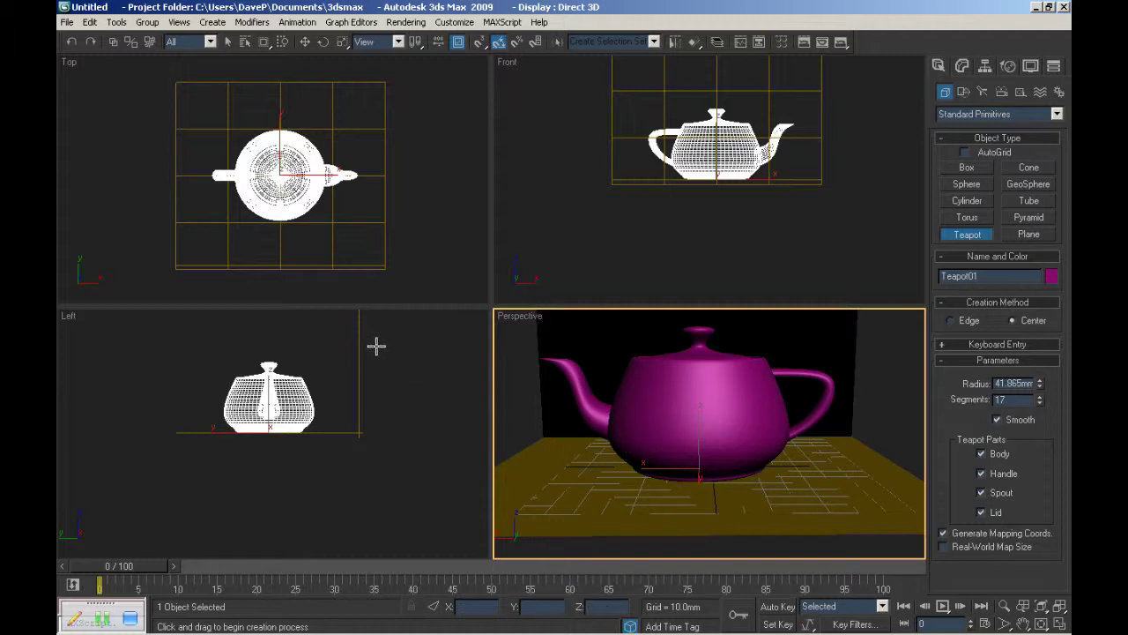
key(m)
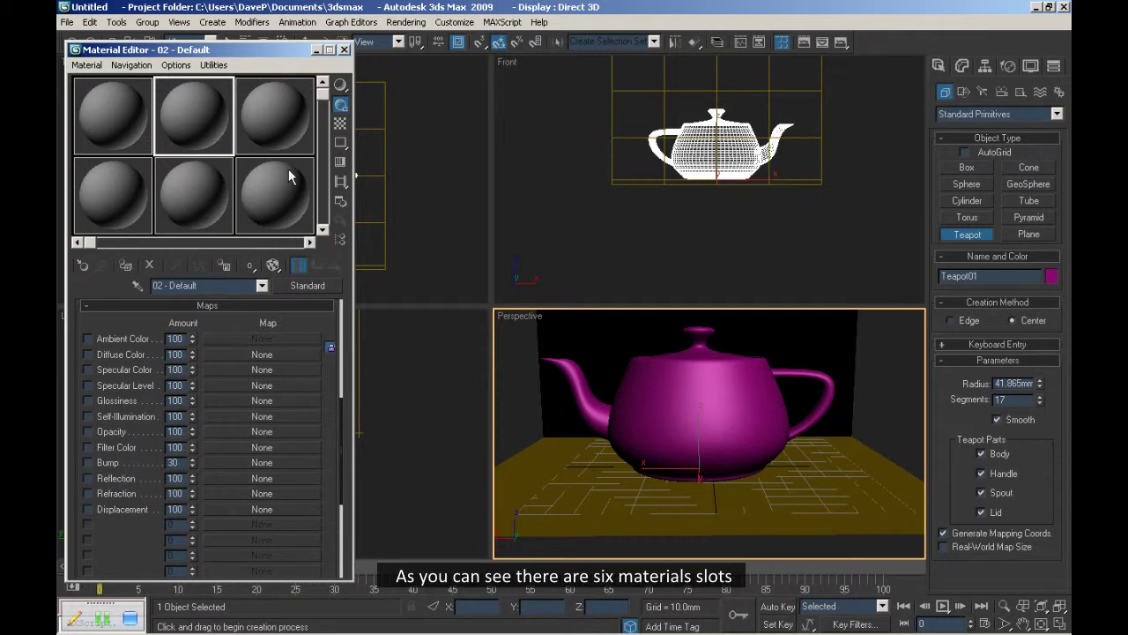
click(98, 115)
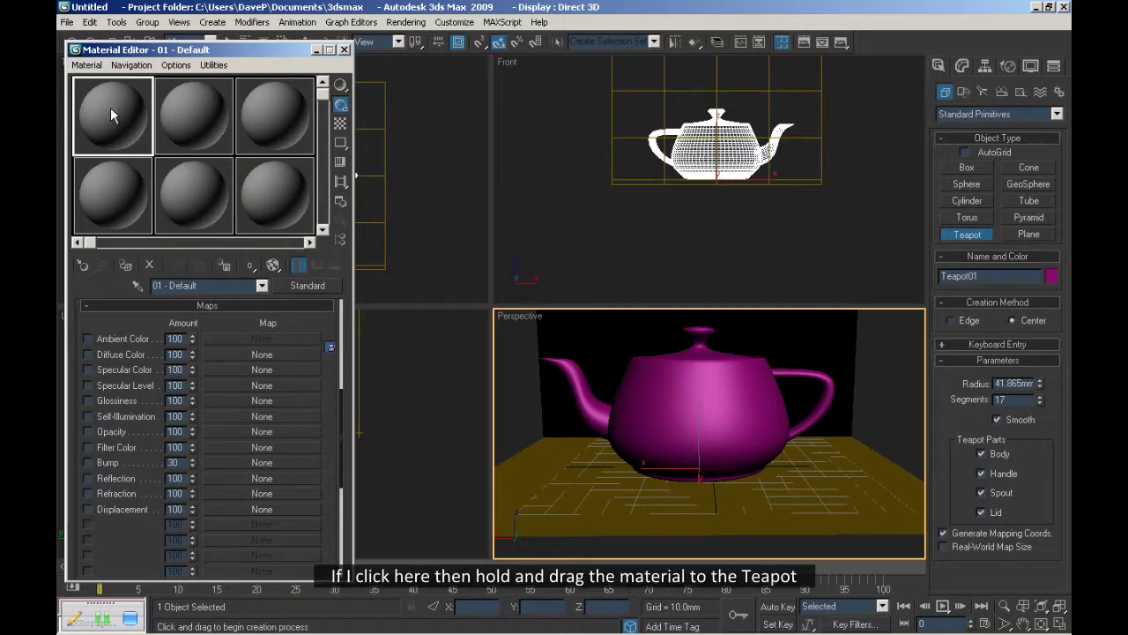
drag(108, 106, 686, 394)
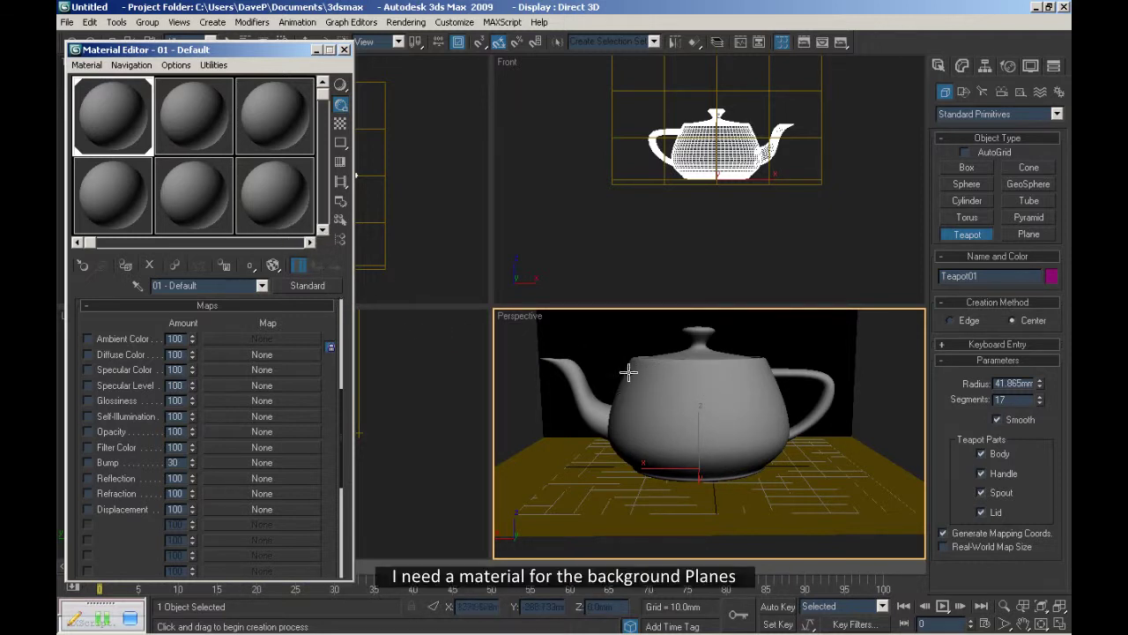
Apply the 02 - Default material from slot 2 to both the floor and wall planes.
click(187, 121)
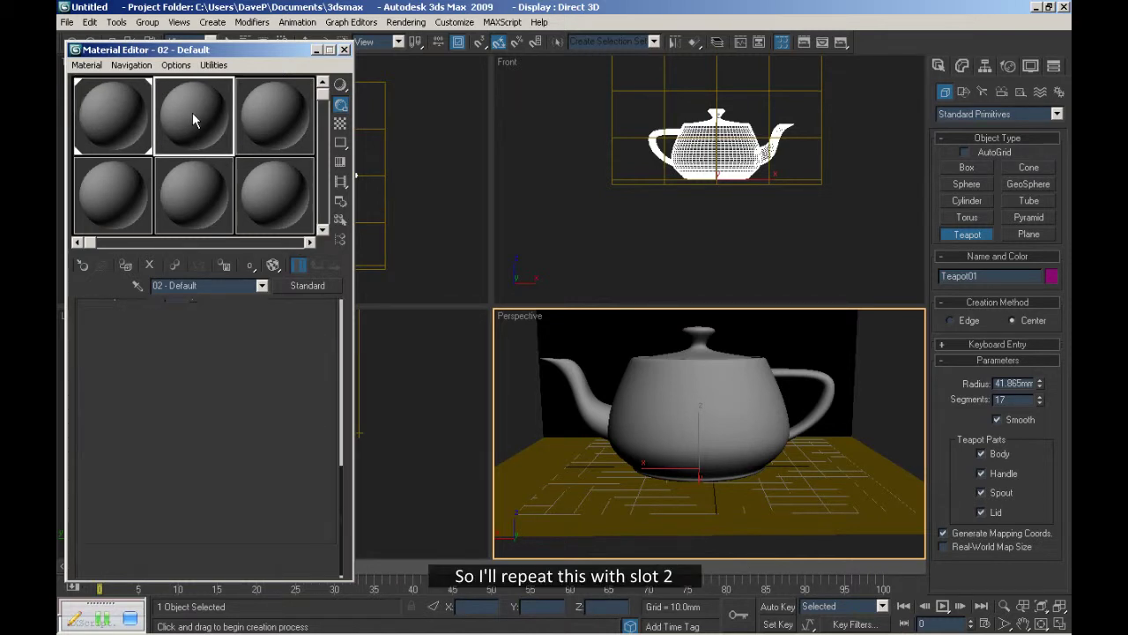
drag(190, 104, 594, 330)
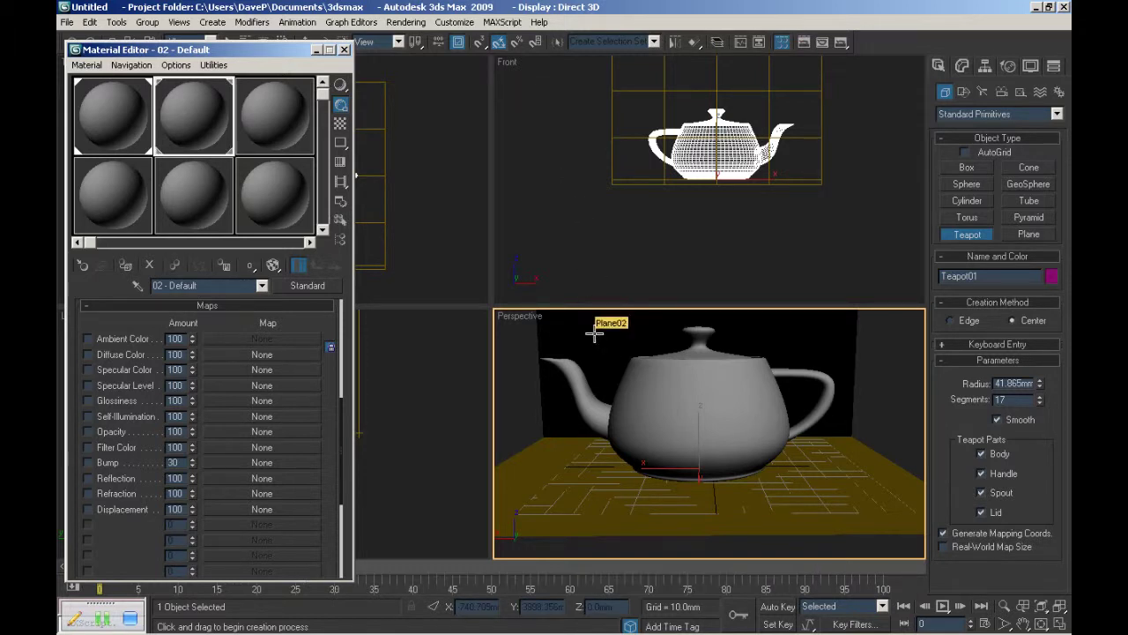
drag(188, 110, 546, 467)
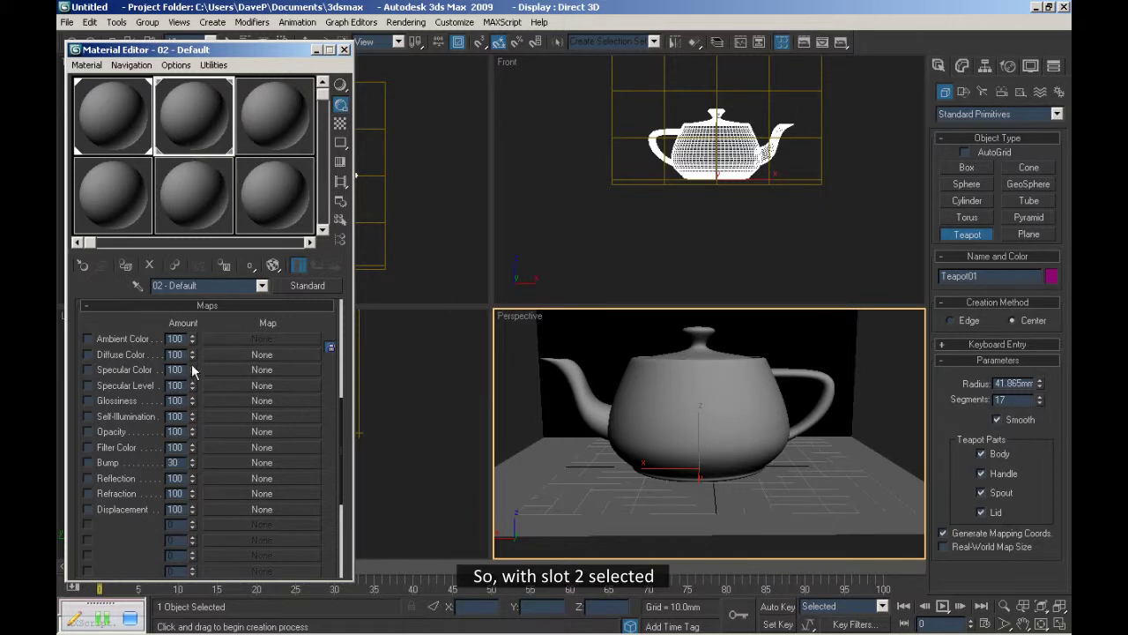
Give material 02 a Bitmap diffuse map and browse to the Wood textures folder.
click(261, 354)
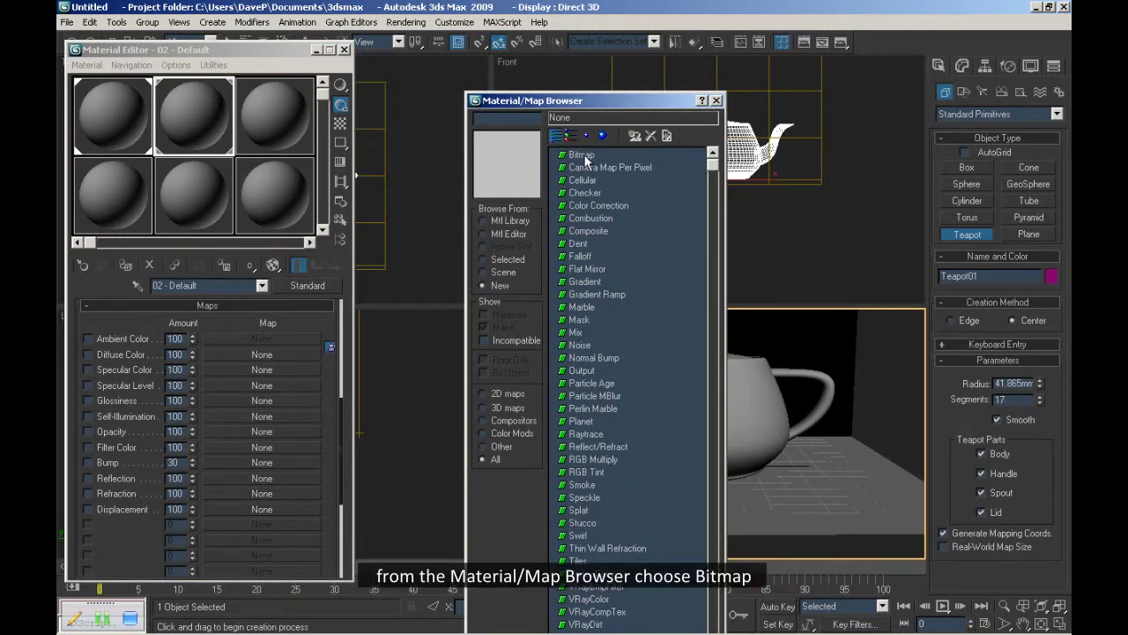
double_click(585, 155)
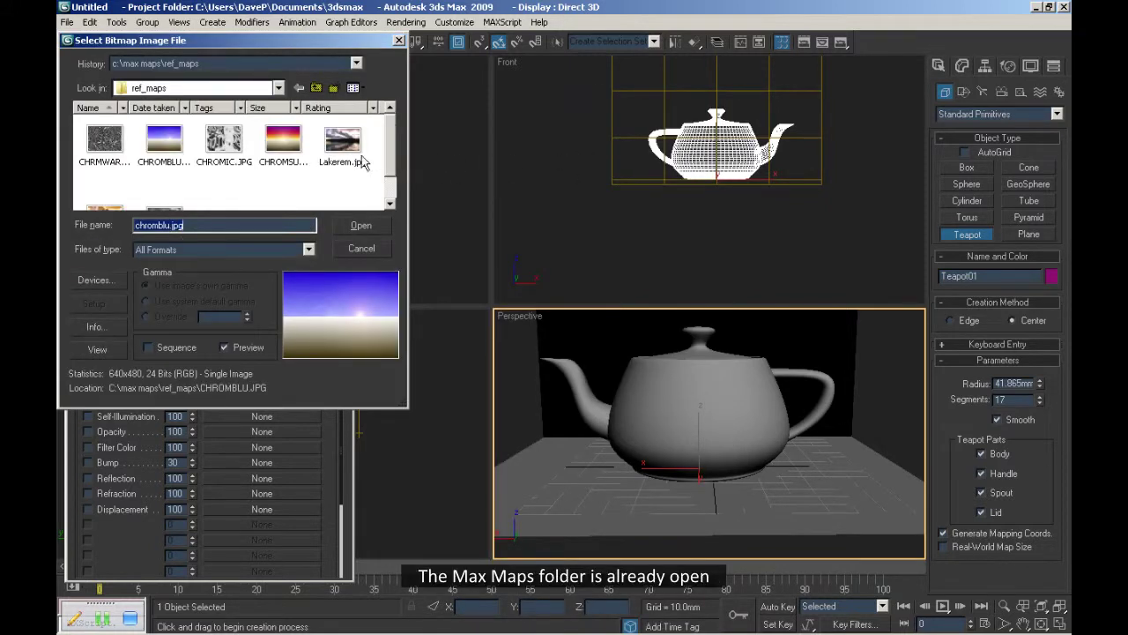
click(315, 88)
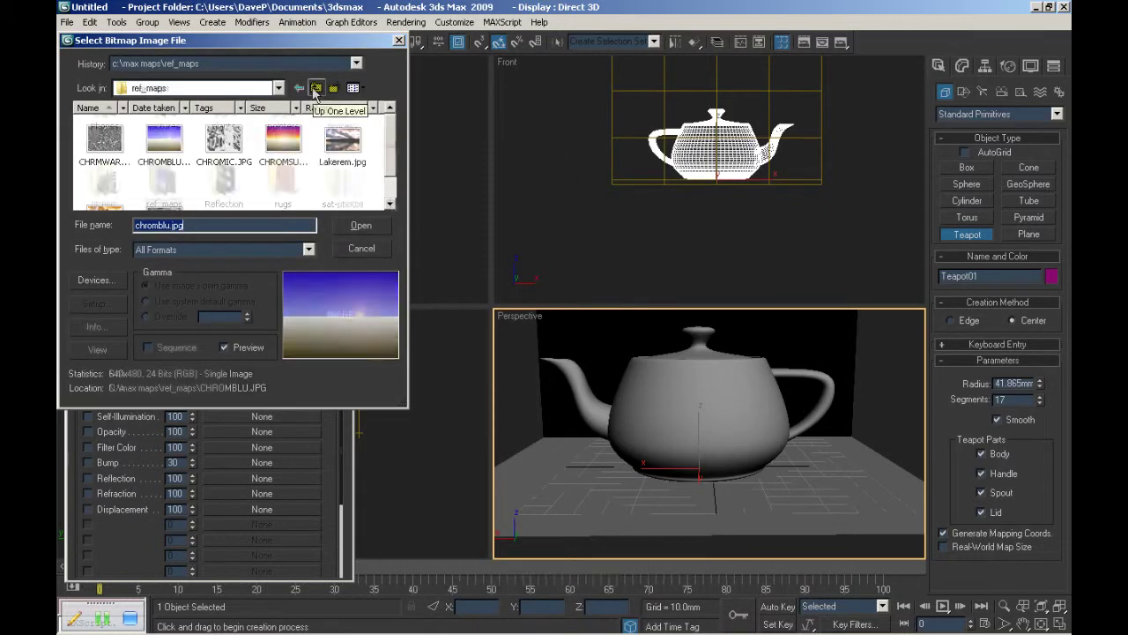
click(390, 204)
click(391, 203)
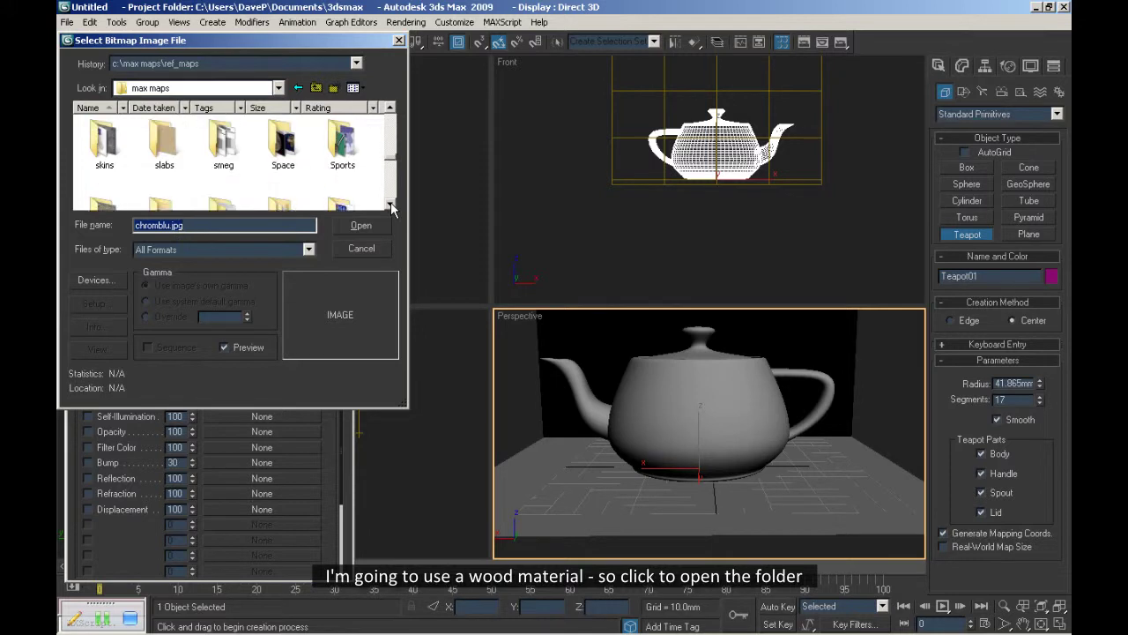
click(391, 204)
click(390, 203)
click(391, 204)
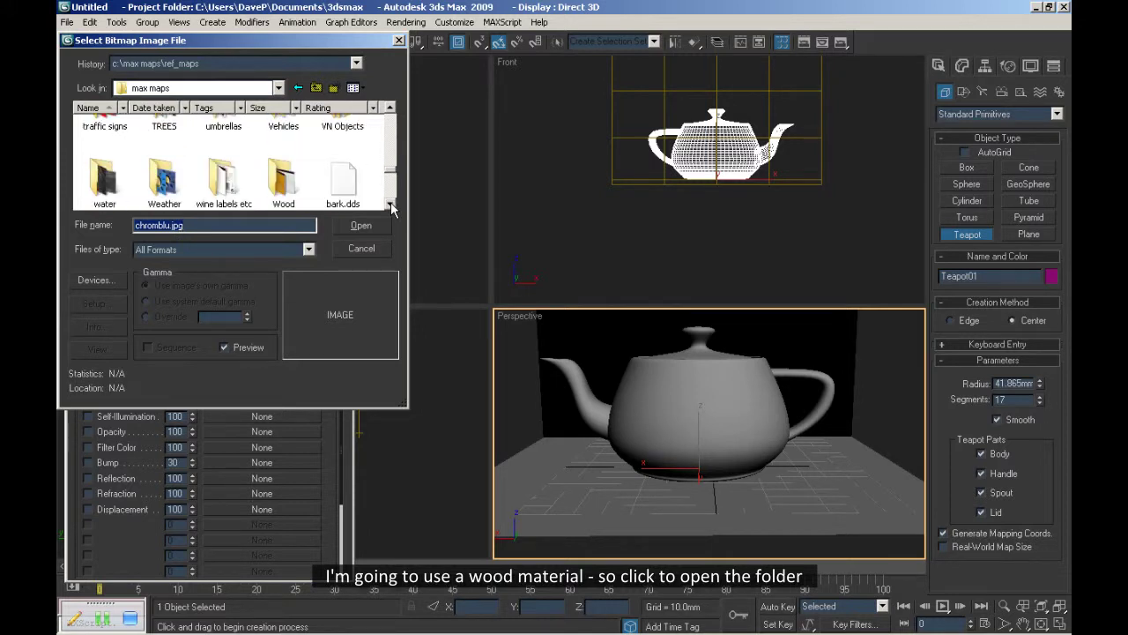
click(391, 204)
click(390, 204)
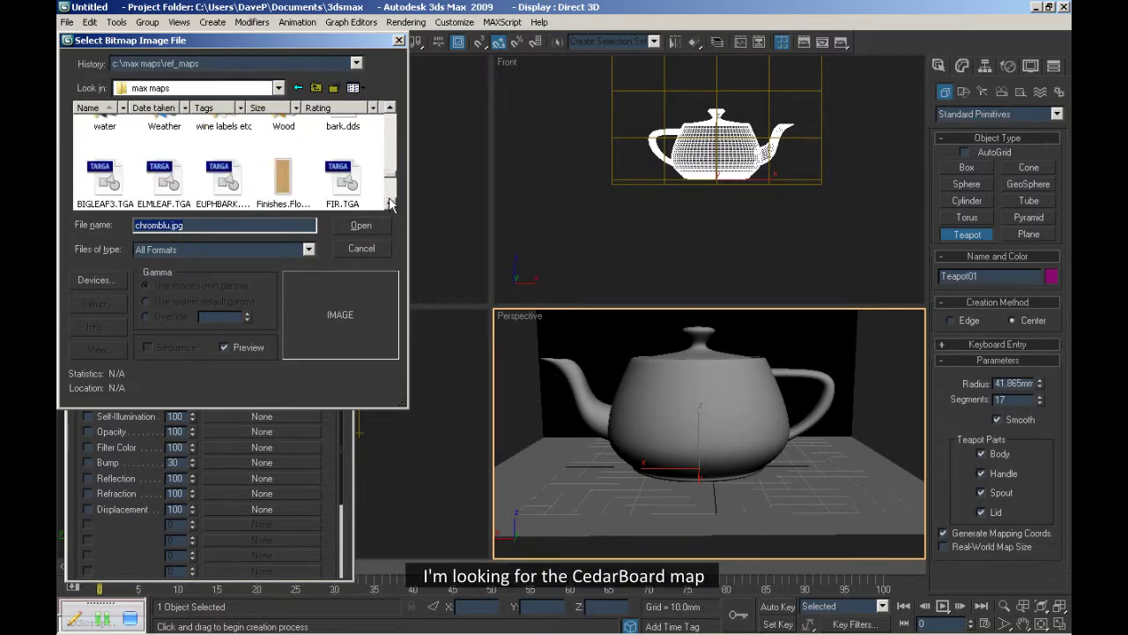
click(390, 106)
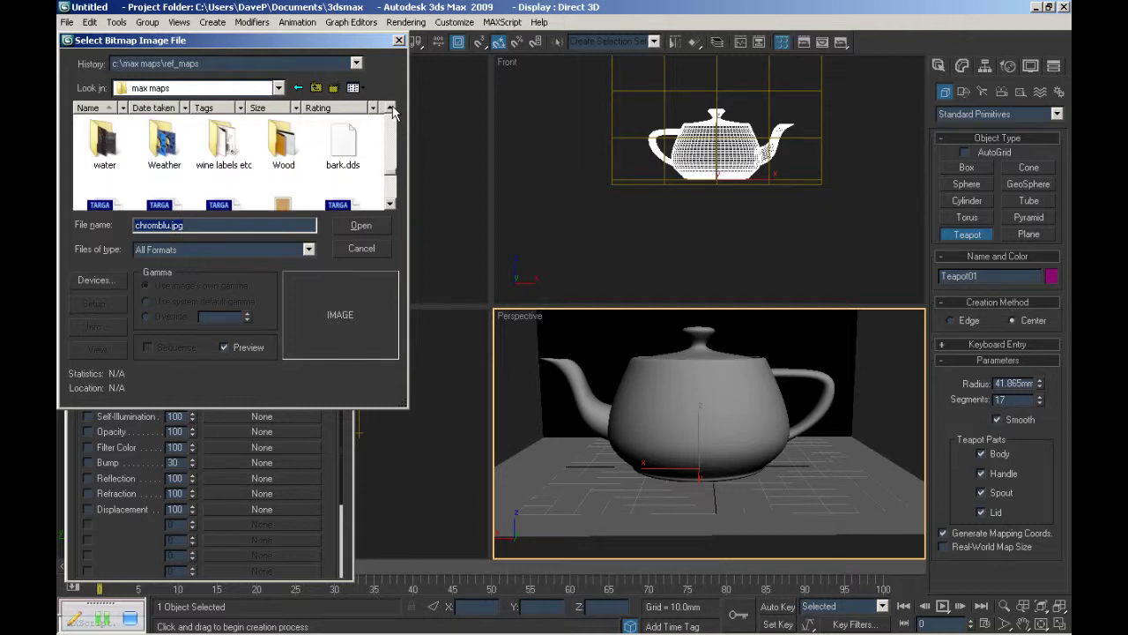
double_click(282, 150)
click(391, 204)
click(391, 204)
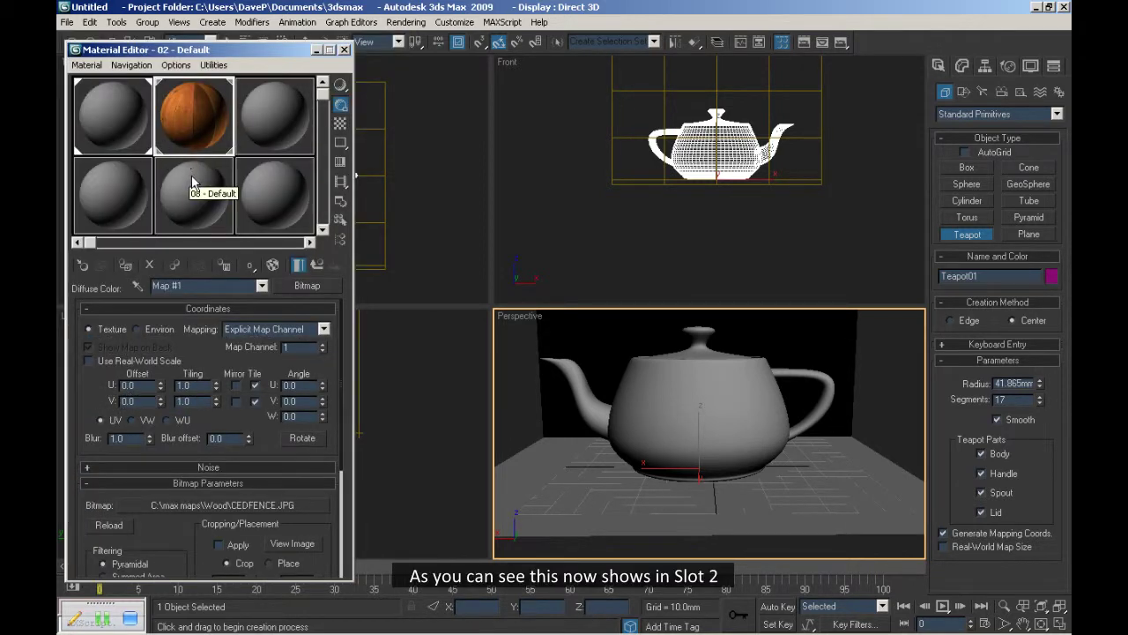
Show the CEDFENCE.JPG map with background and in viewport, then make material 02 2-Sided.
click(340, 123)
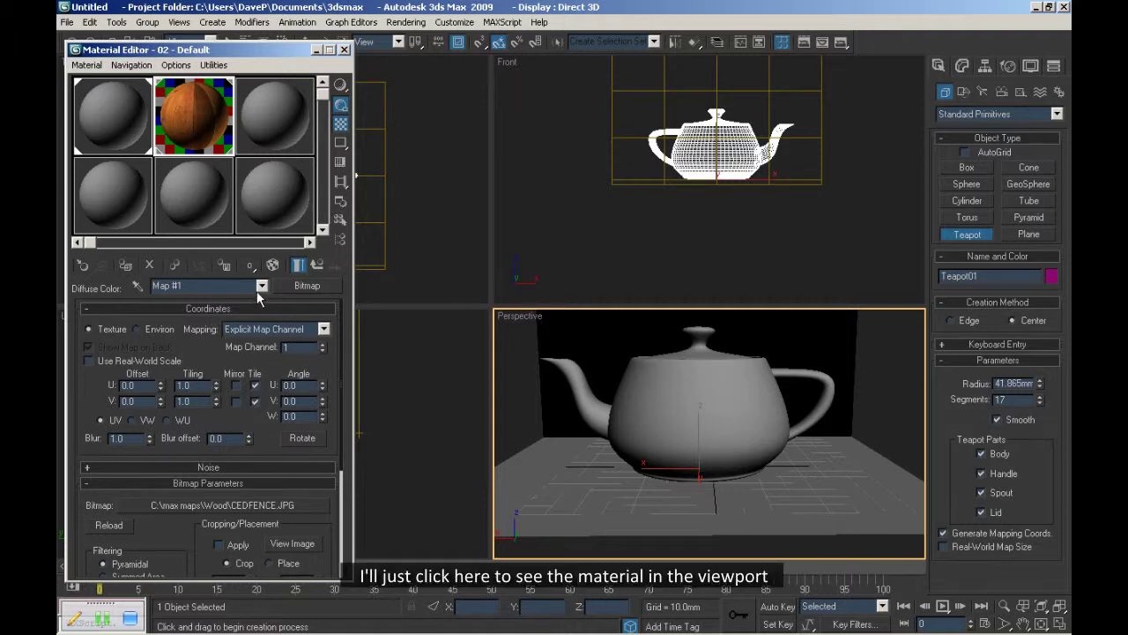
click(273, 264)
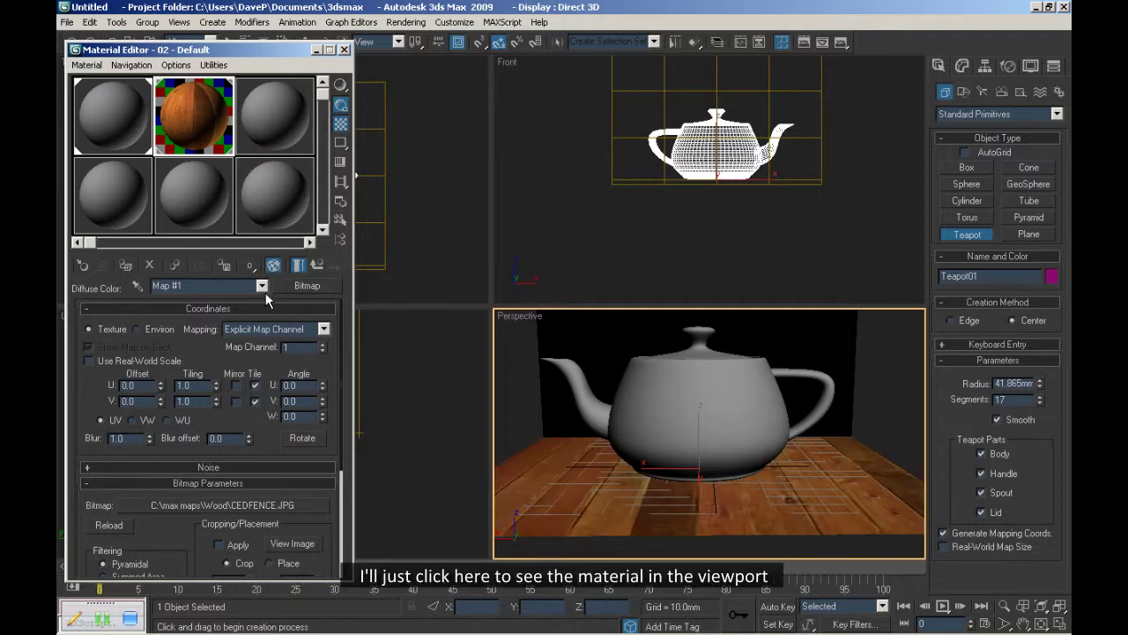
click(261, 285)
click(250, 300)
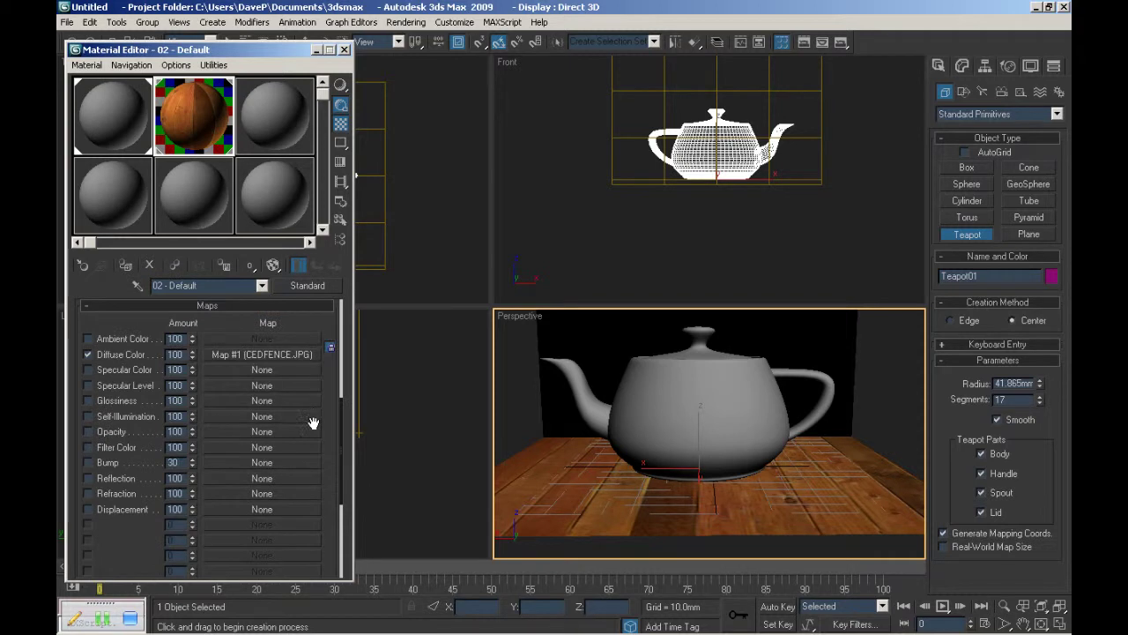
drag(319, 323, 304, 604)
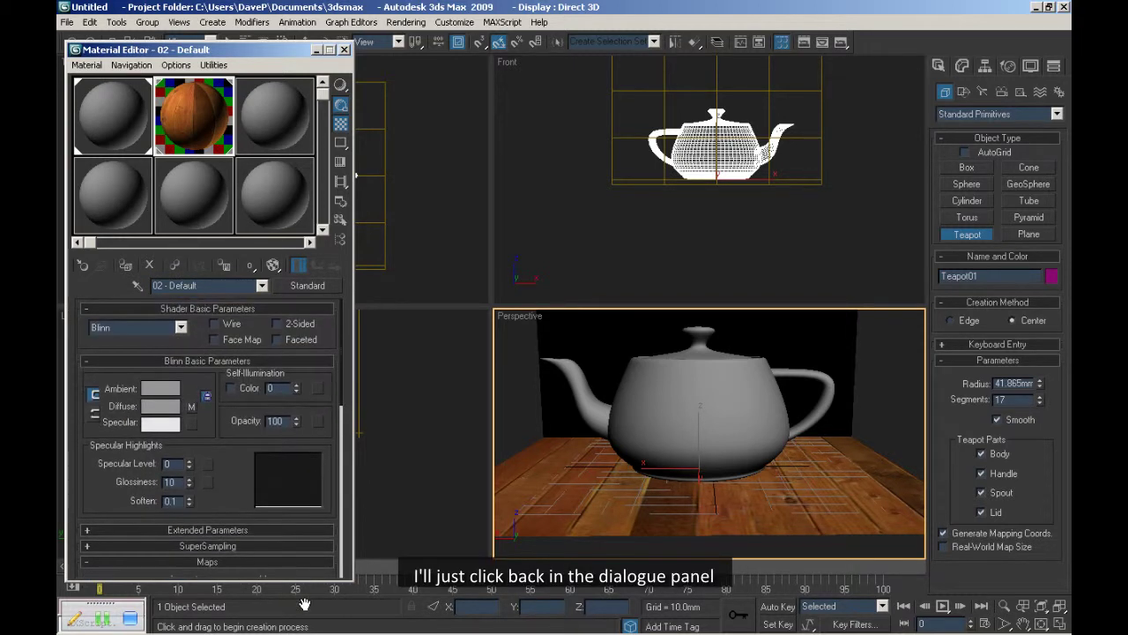
click(276, 324)
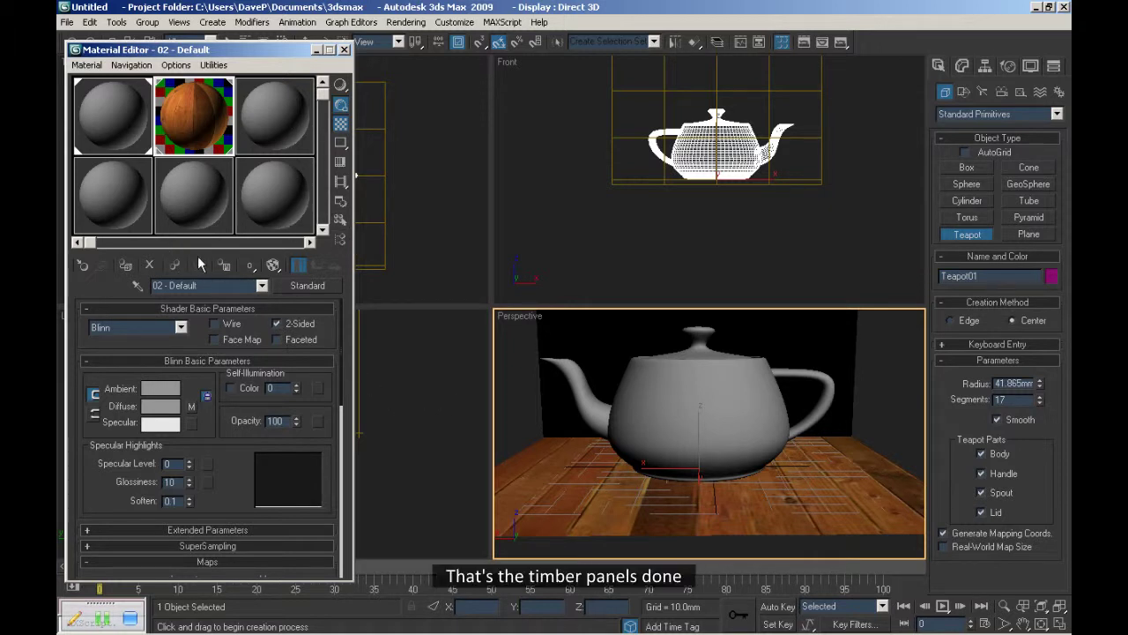
Select material slot 1 and enable its viewport map display and sample background.
click(107, 111)
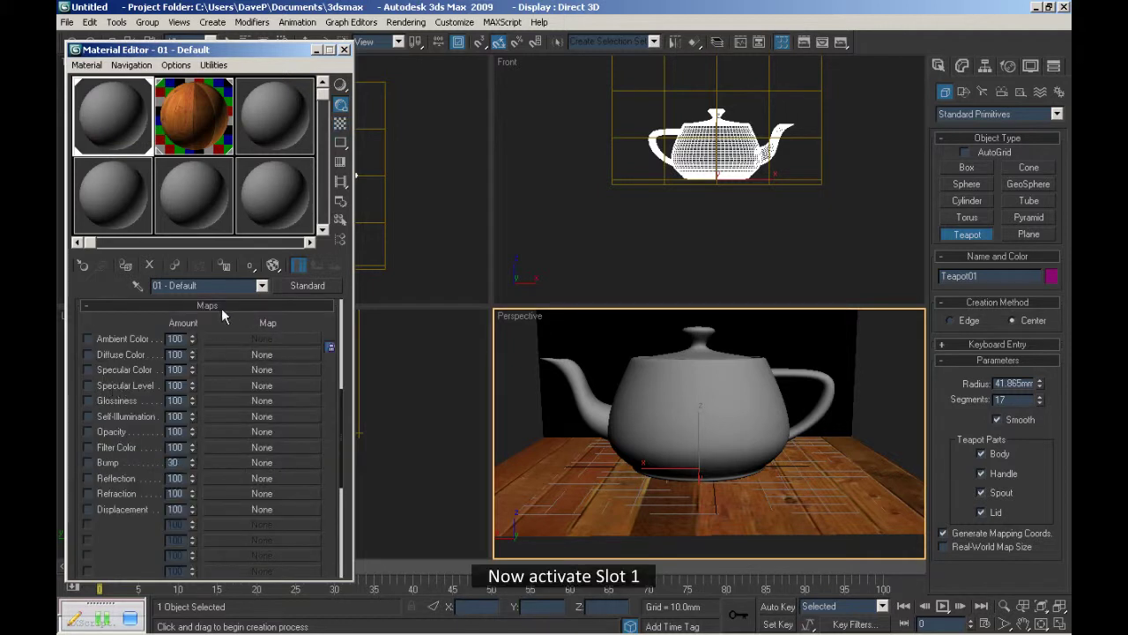
click(261, 286)
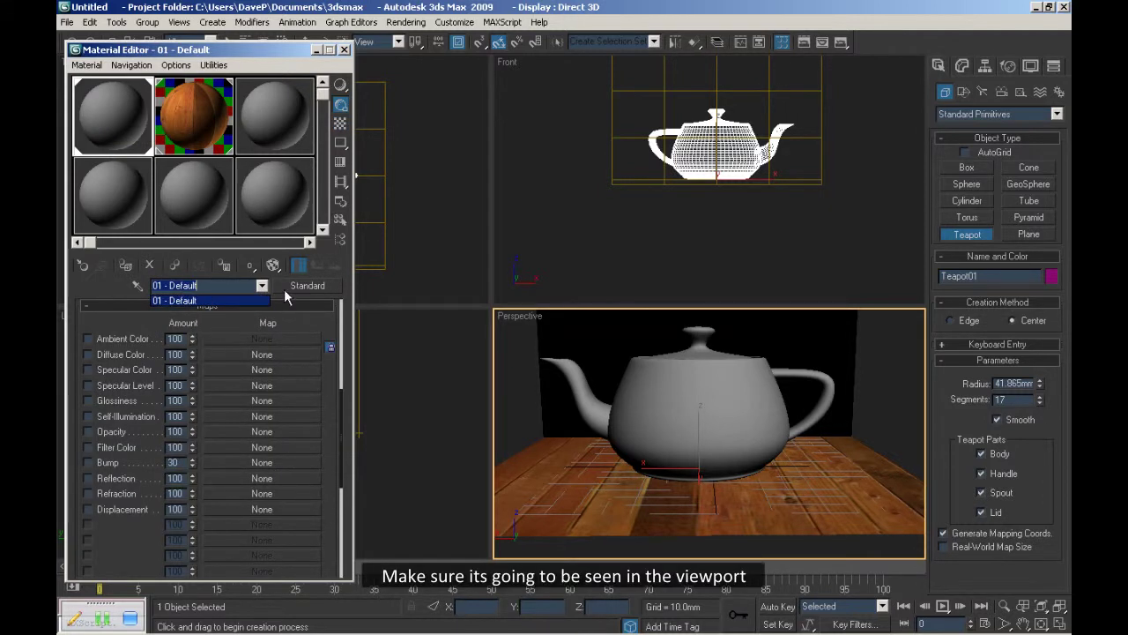
click(261, 287)
click(274, 266)
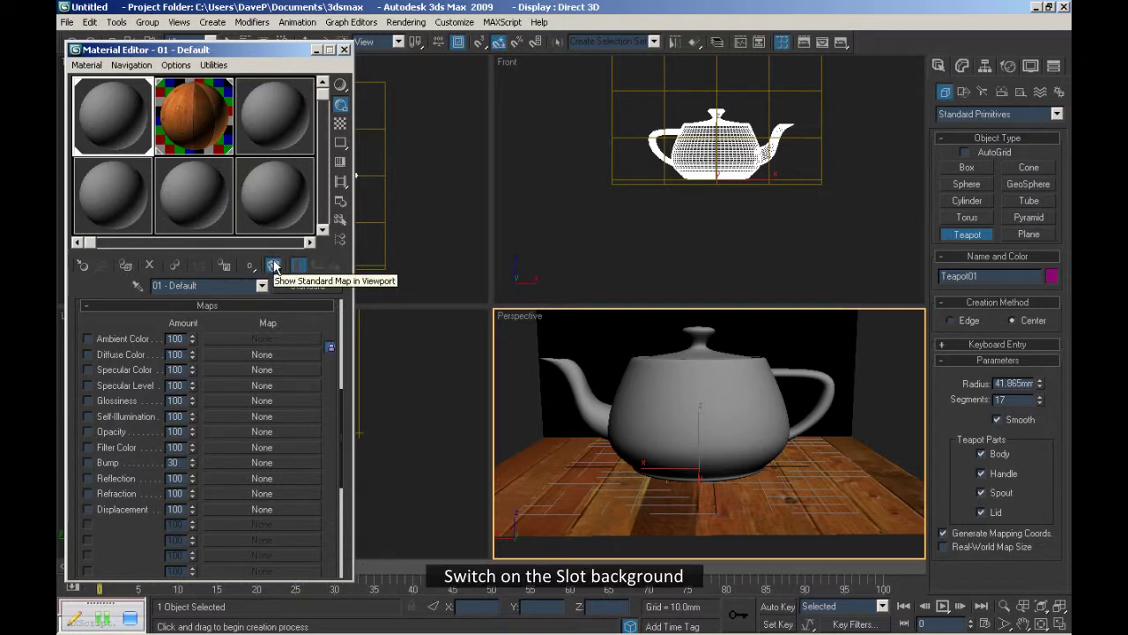
click(340, 123)
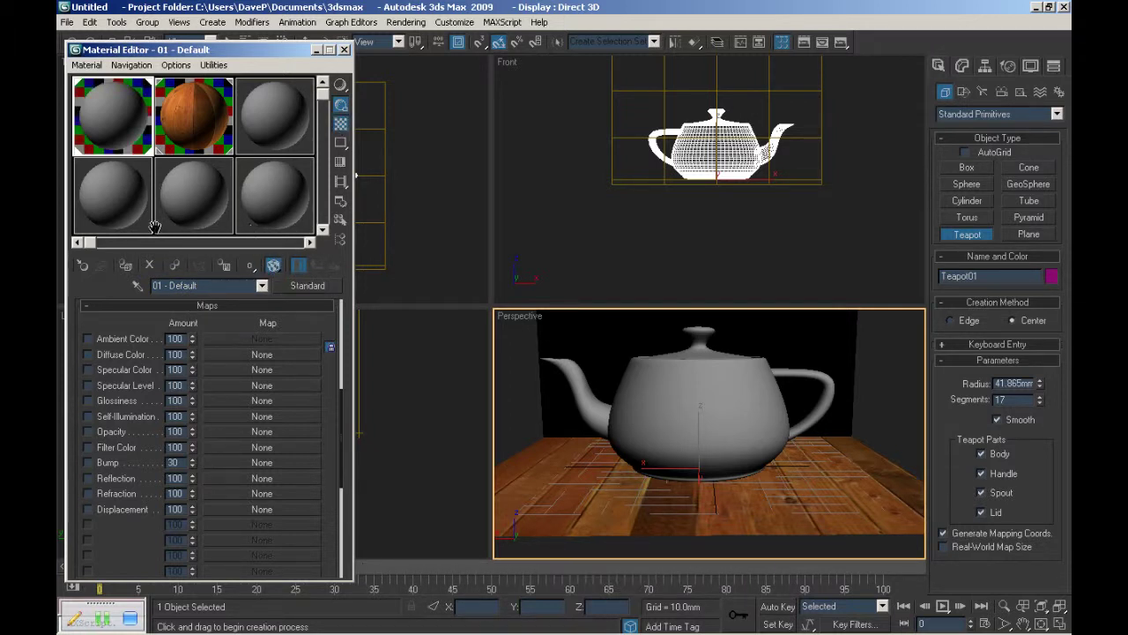
scroll(323, 397, up, 5)
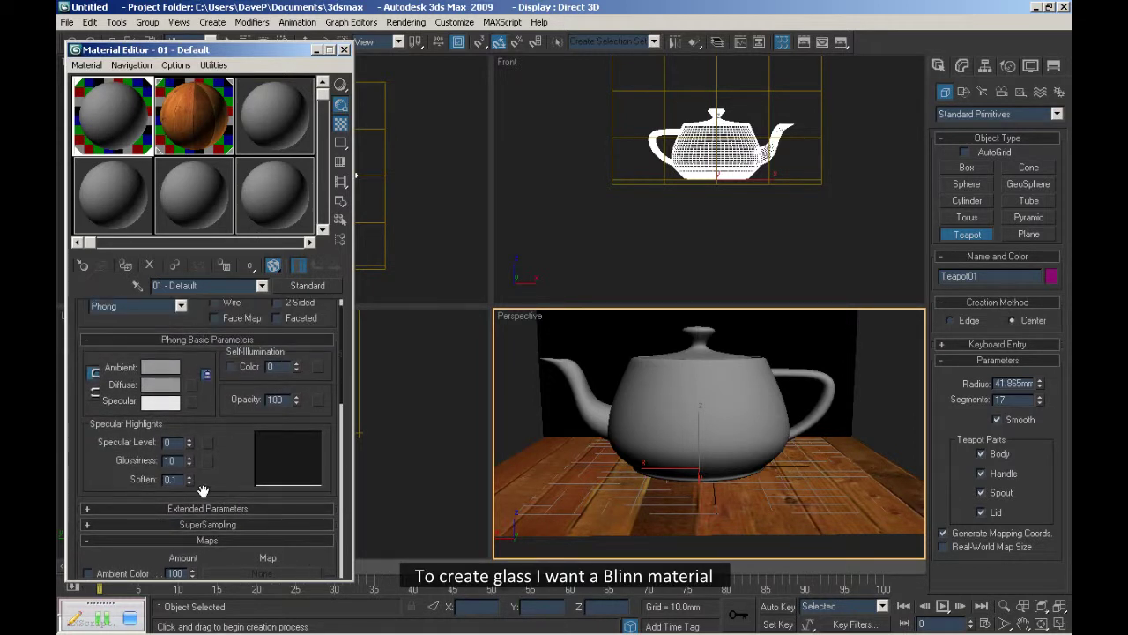
Set a Blinn shader with white specular, Specular Level 150 and Glossiness 40.
click(181, 306)
click(108, 330)
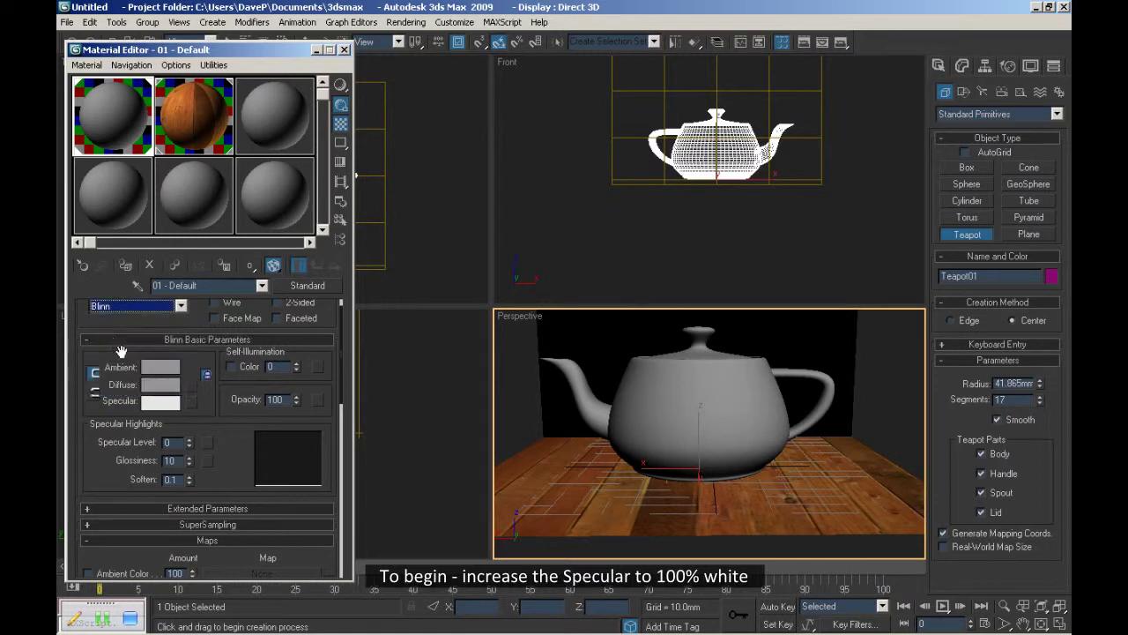
click(162, 402)
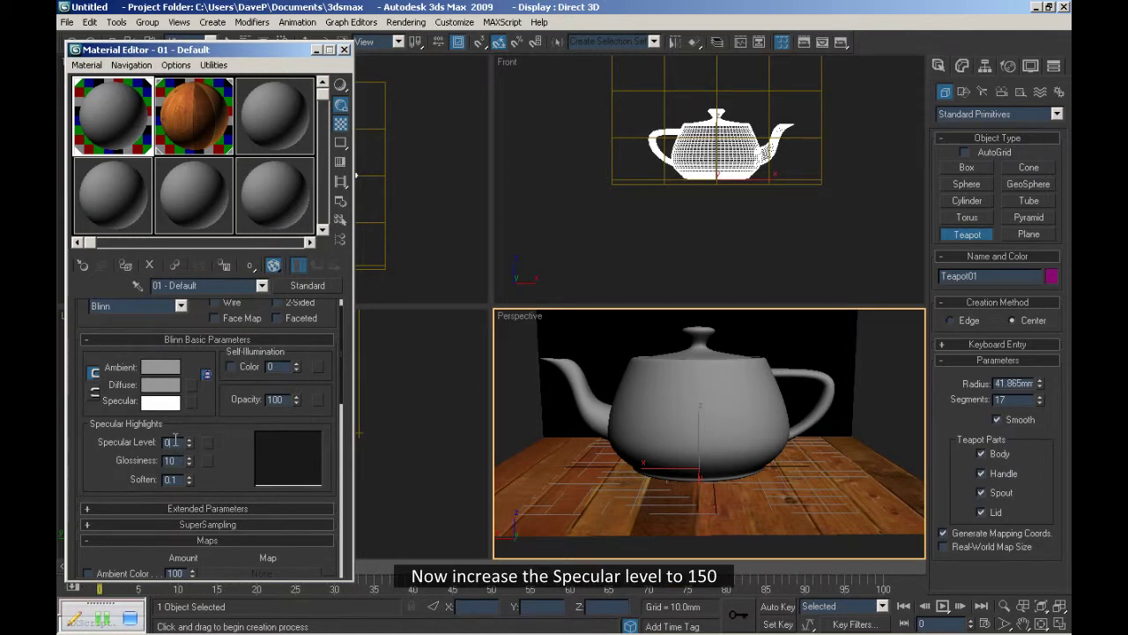
click(172, 442)
text(150)
key(Return)
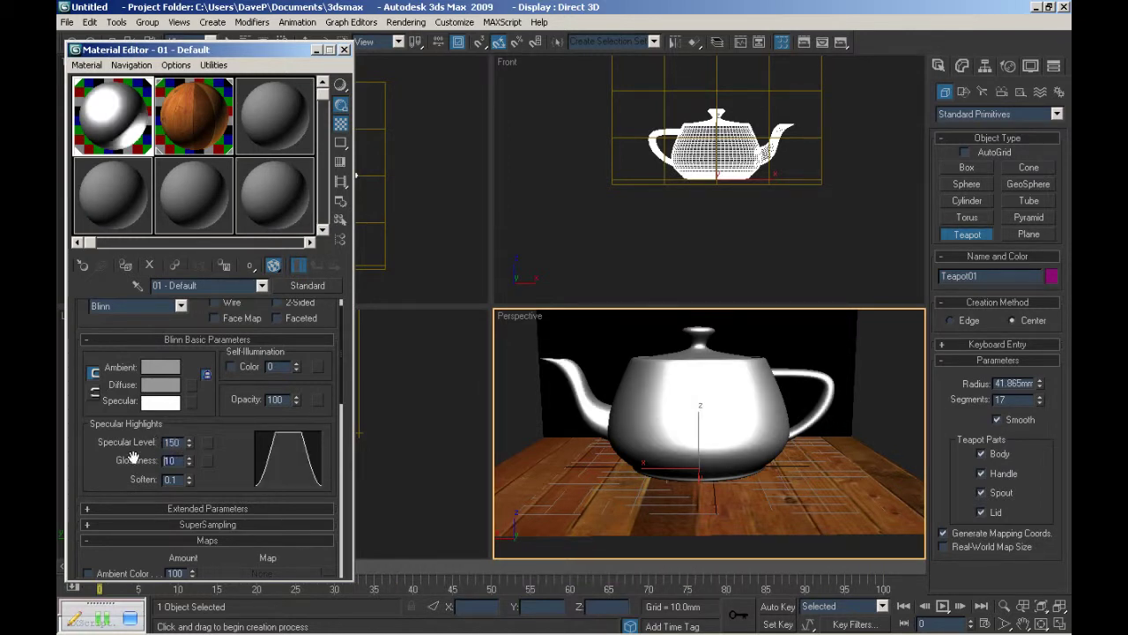
key(Tab)
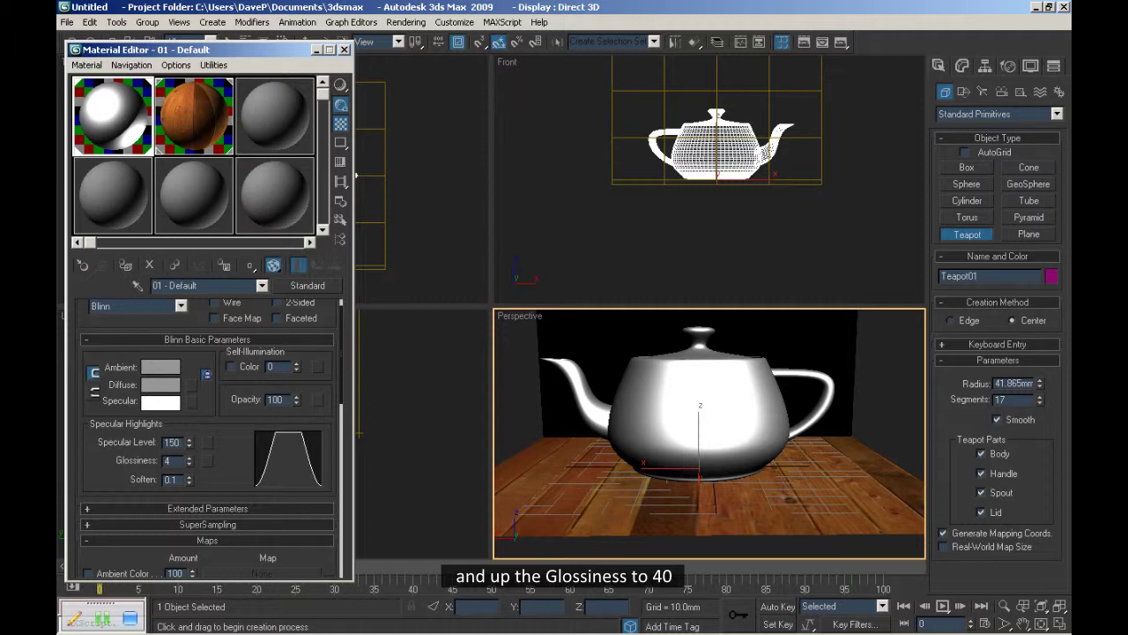
text(40)
key(Return)
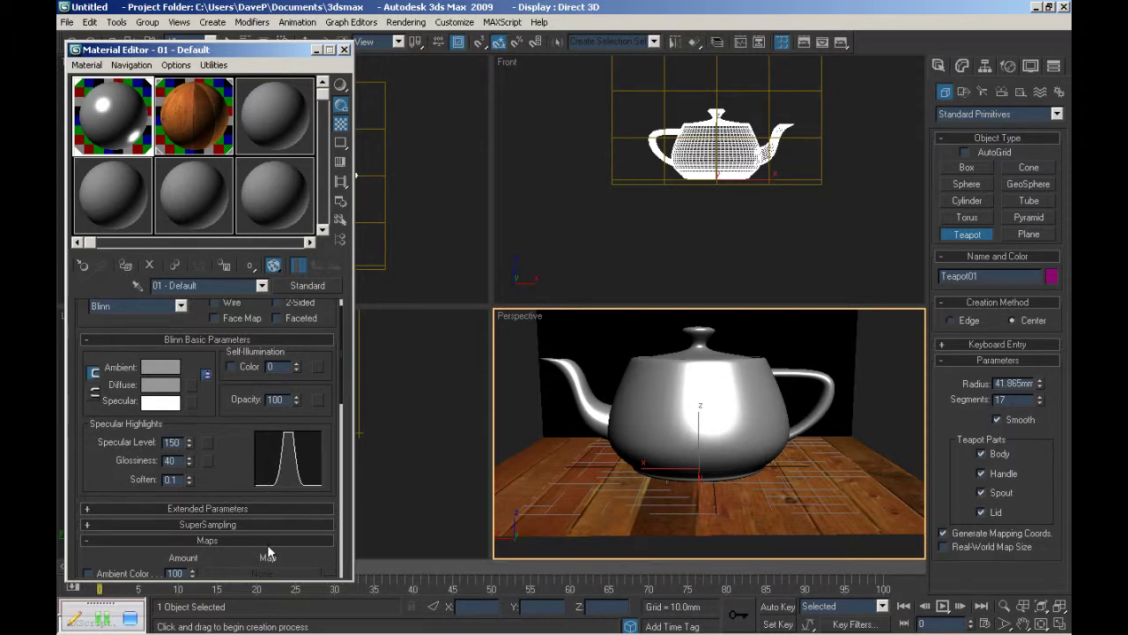
drag(294, 559, 291, 324)
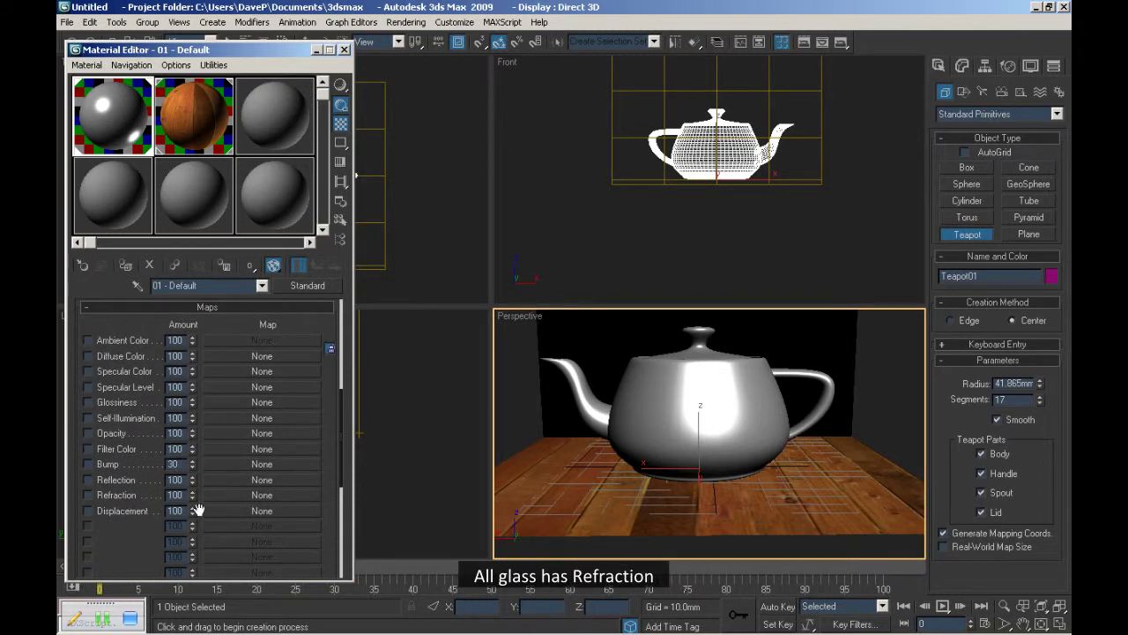
Assign a Raytrace map to material 01's Refraction channel.
click(261, 496)
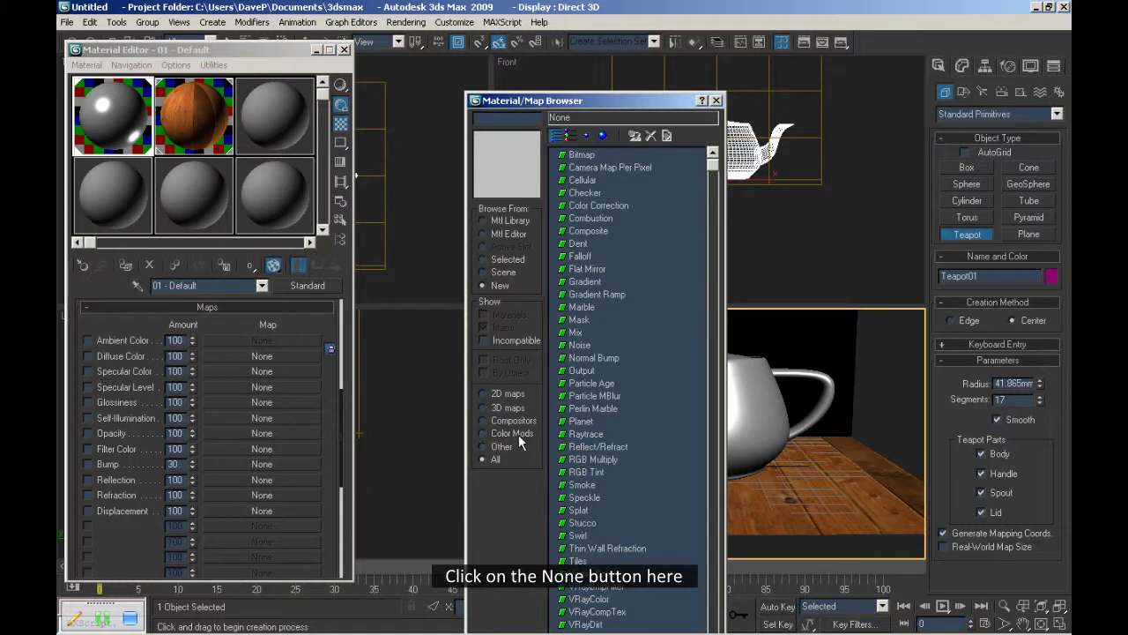
double_click(582, 434)
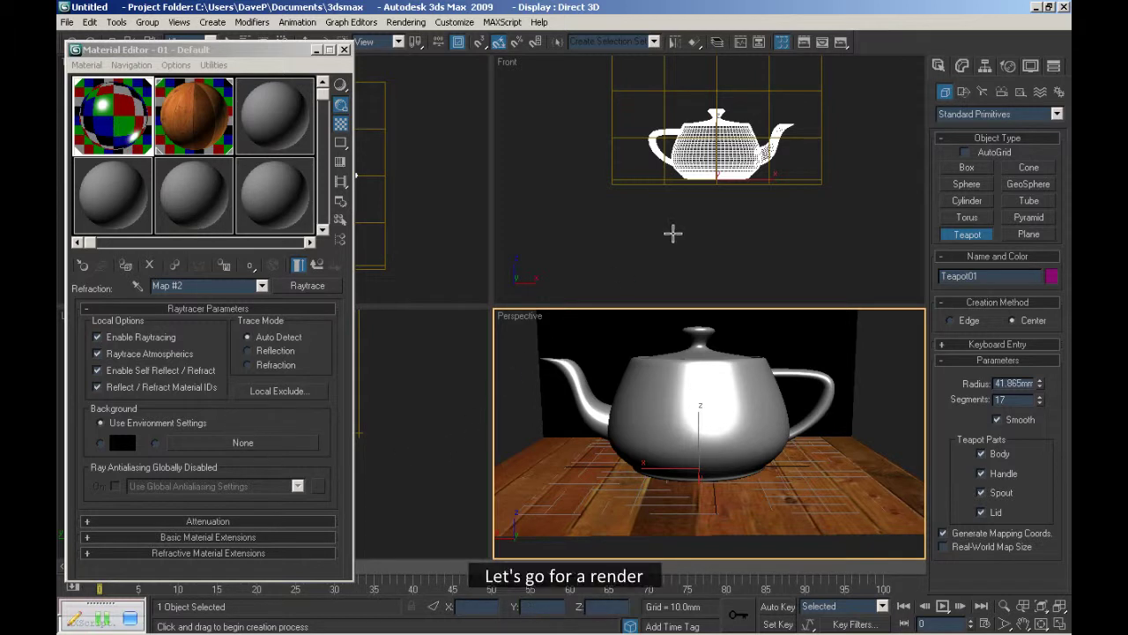
Render the Perspective view of the teapot on the cedar wood planks.
click(840, 43)
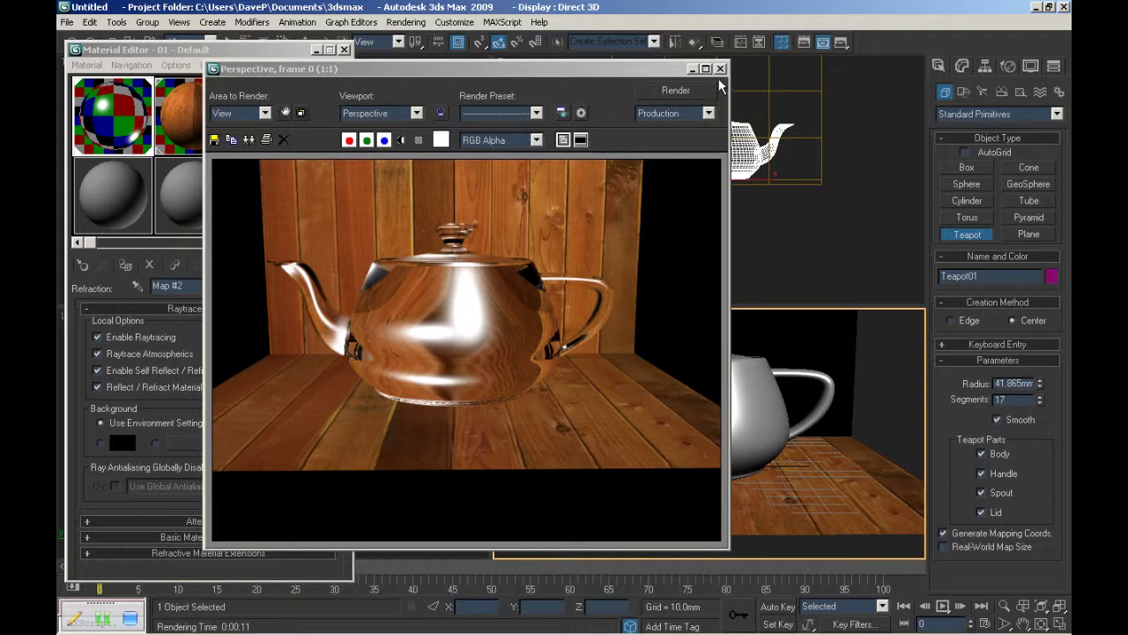
Close the render and assign a Bitmap map to Material 01's Reflection channel.
click(720, 67)
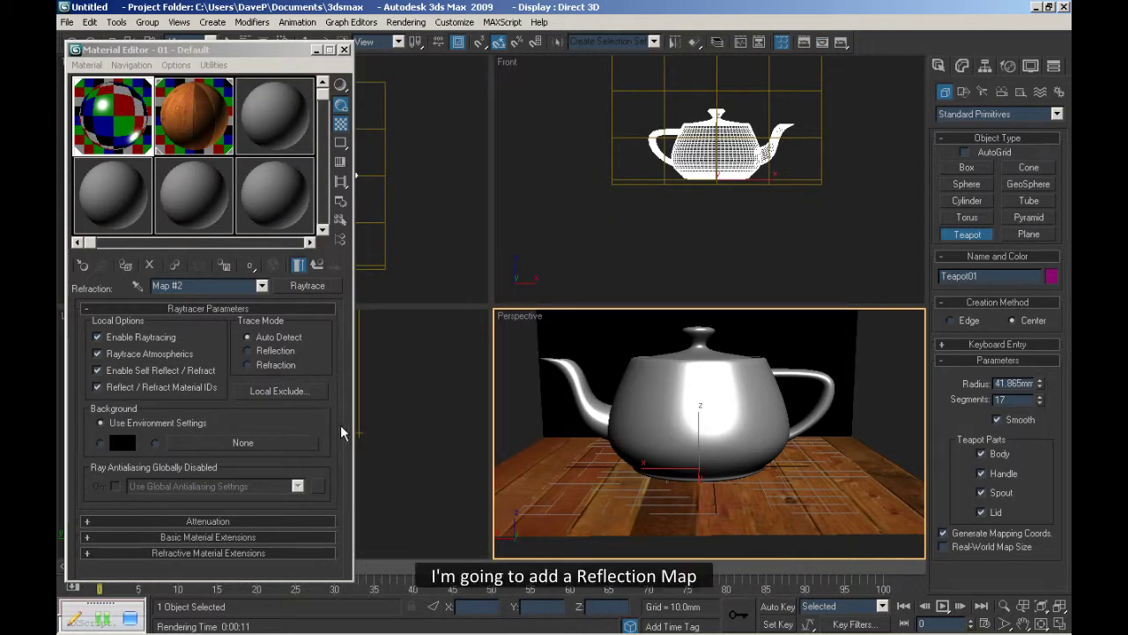
click(261, 287)
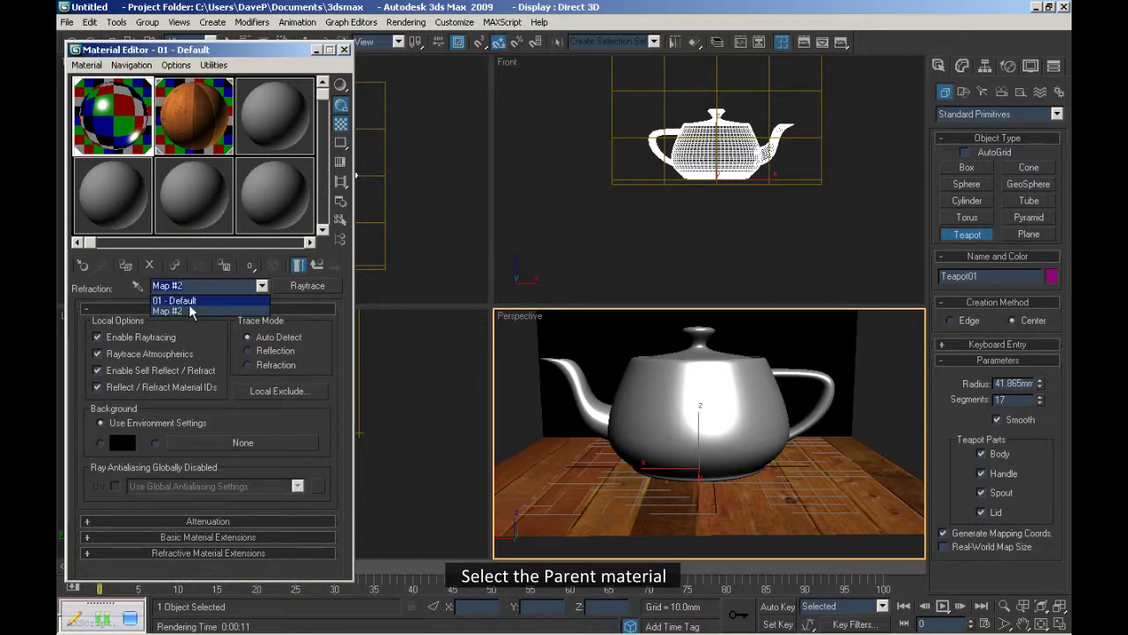
click(189, 304)
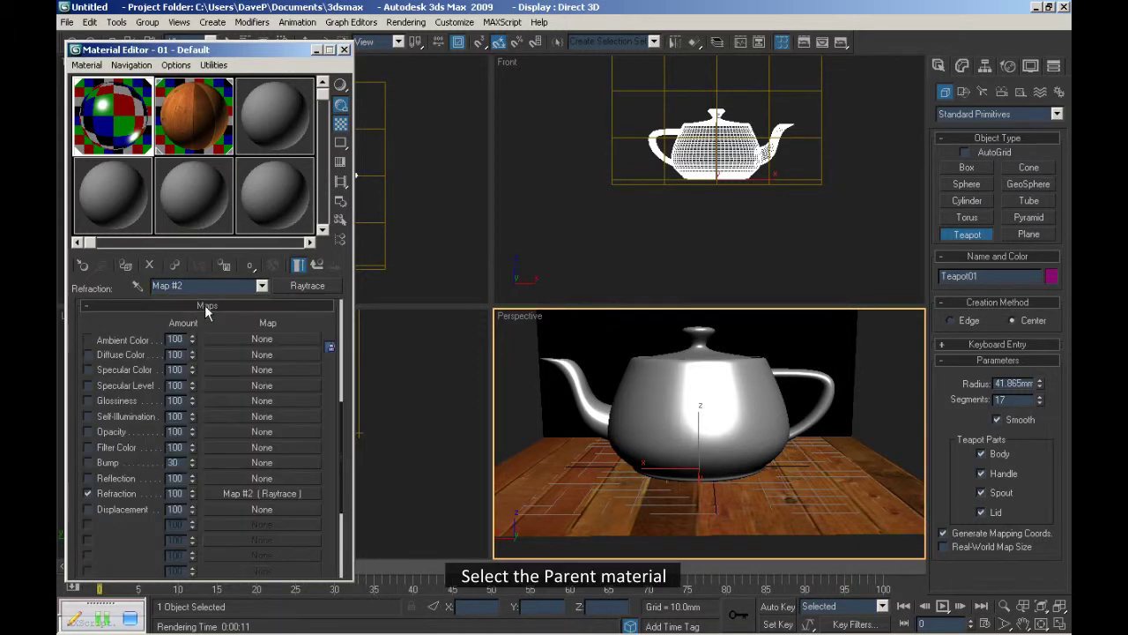
click(260, 477)
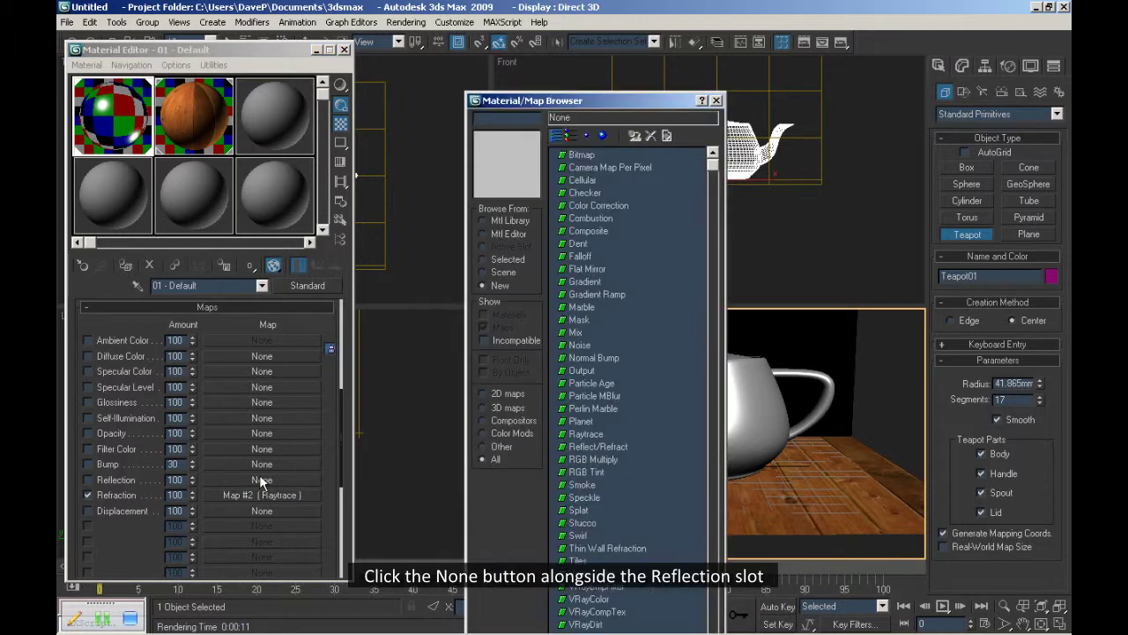
click(579, 155)
Load reflection_blobs-01.jpg from the max maps Reflection folder as the reflection bitmap.
double_click(579, 155)
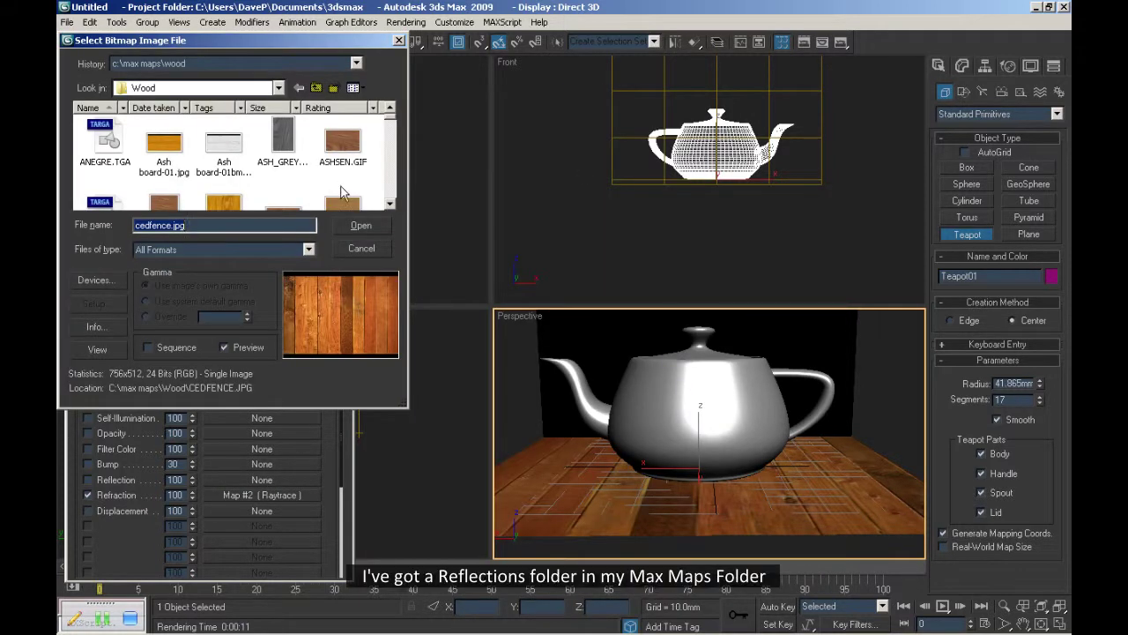
click(315, 89)
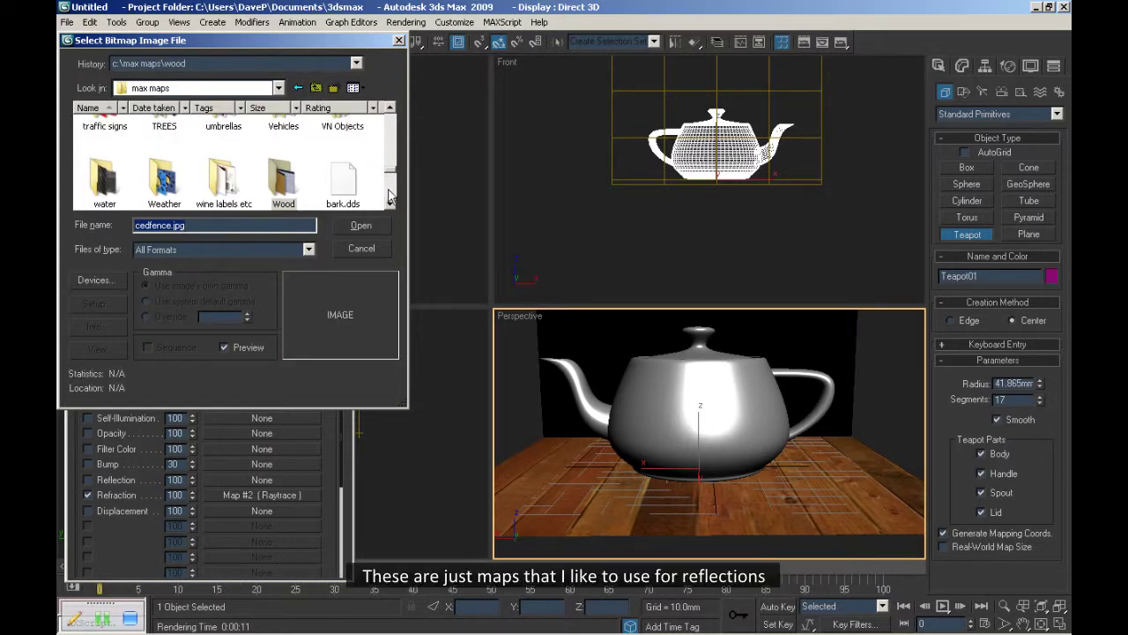
drag(391, 198, 393, 132)
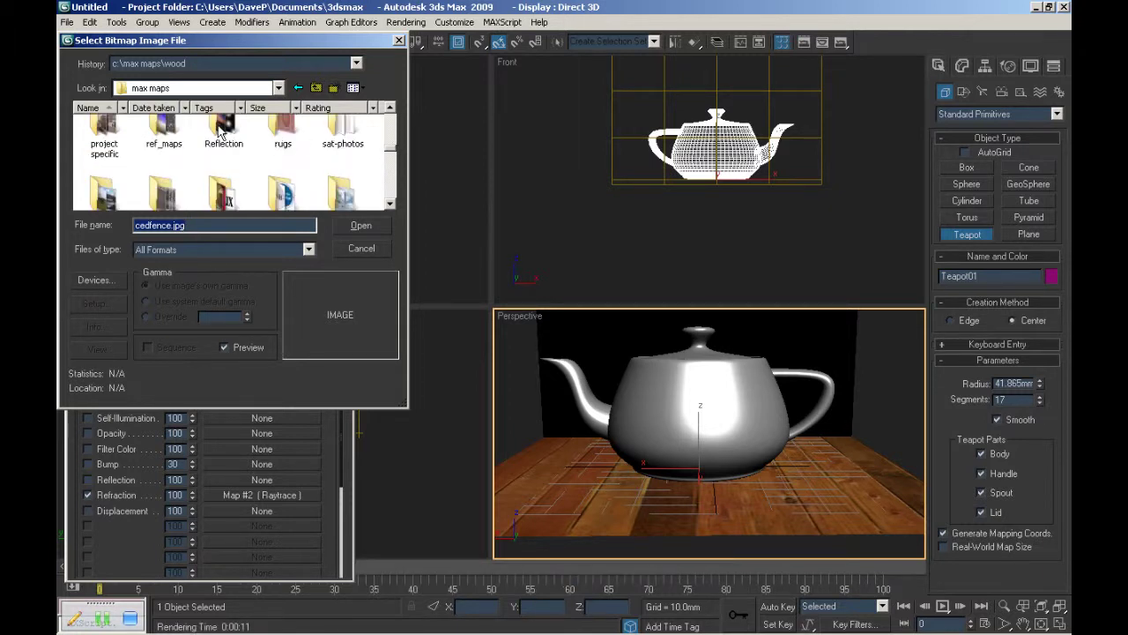
click(220, 131)
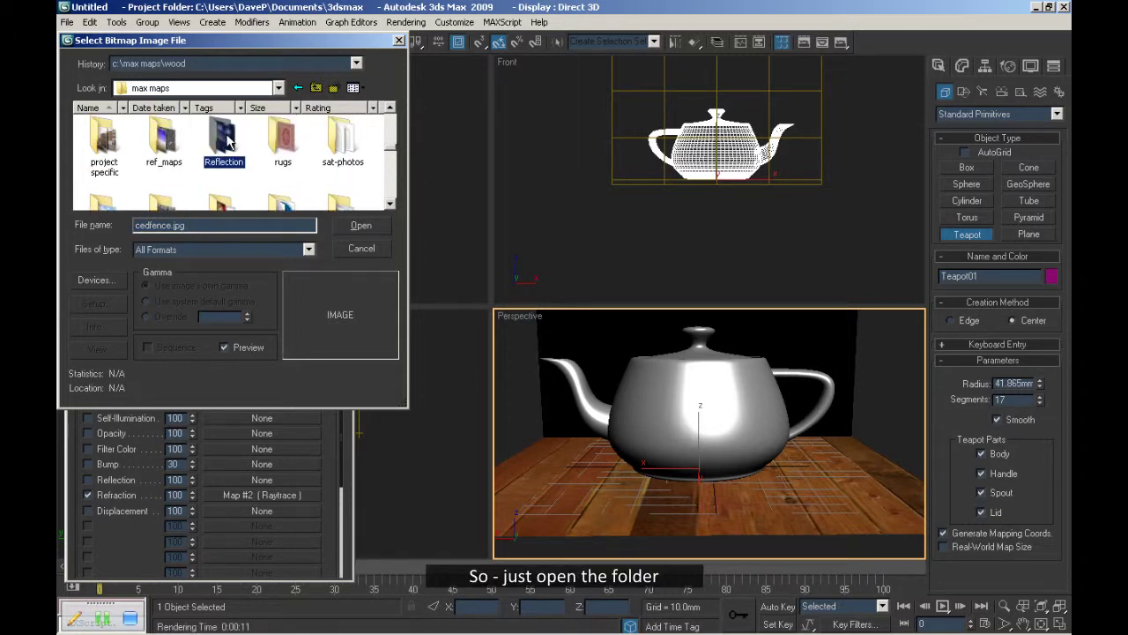
double_click(225, 137)
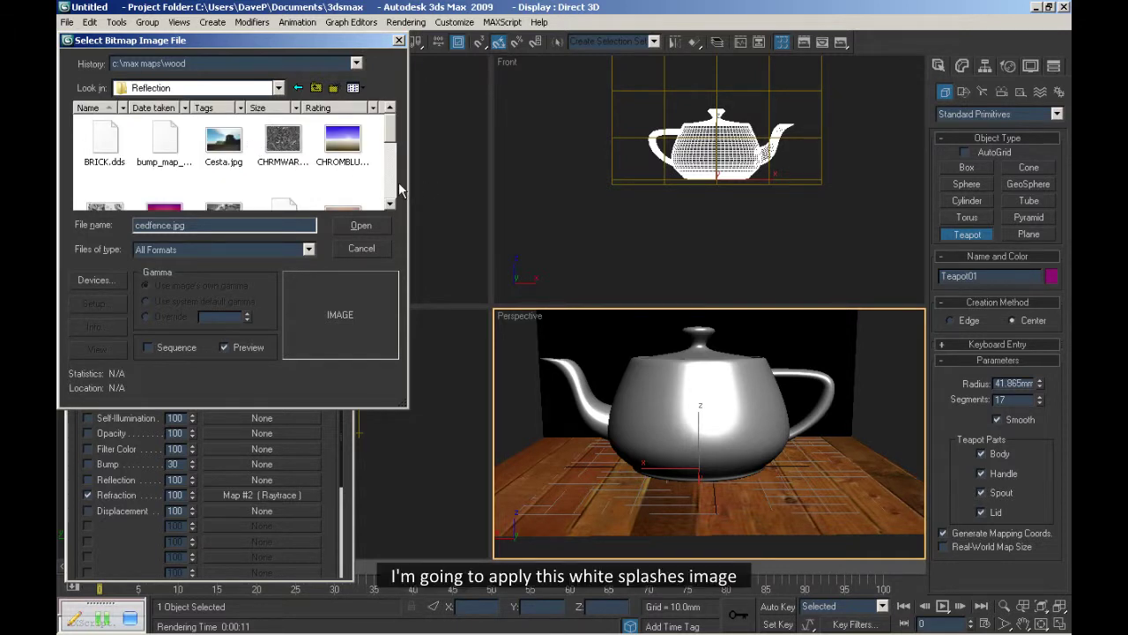
scroll(393, 190, down, 1)
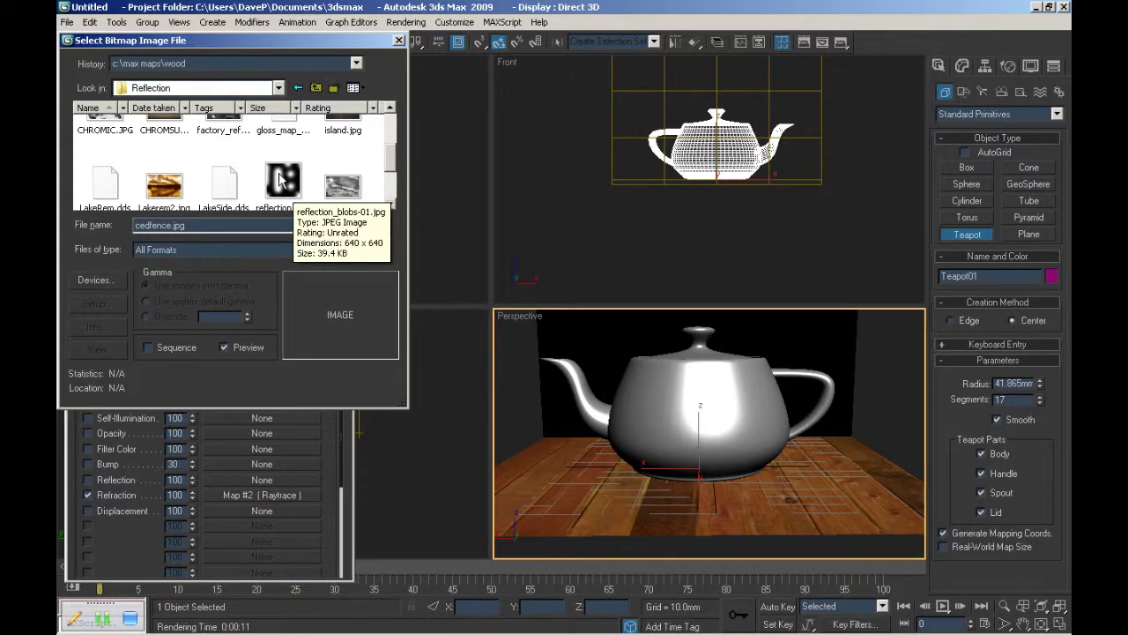
double_click(280, 179)
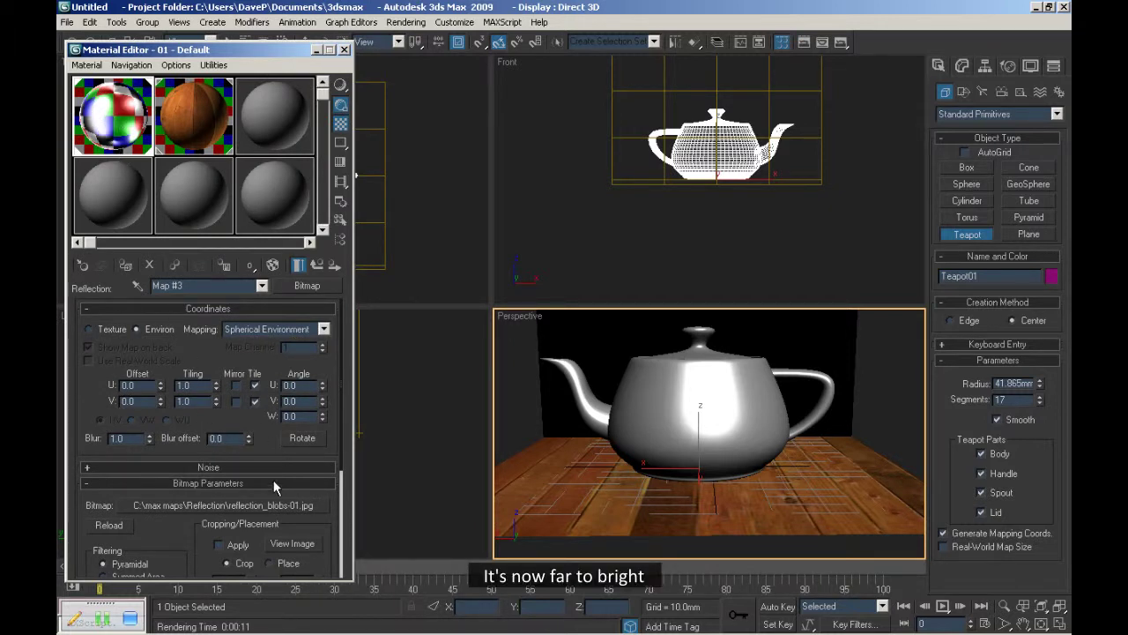
Set Material 01's Reflection amount to 5 at the parent level.
click(262, 285)
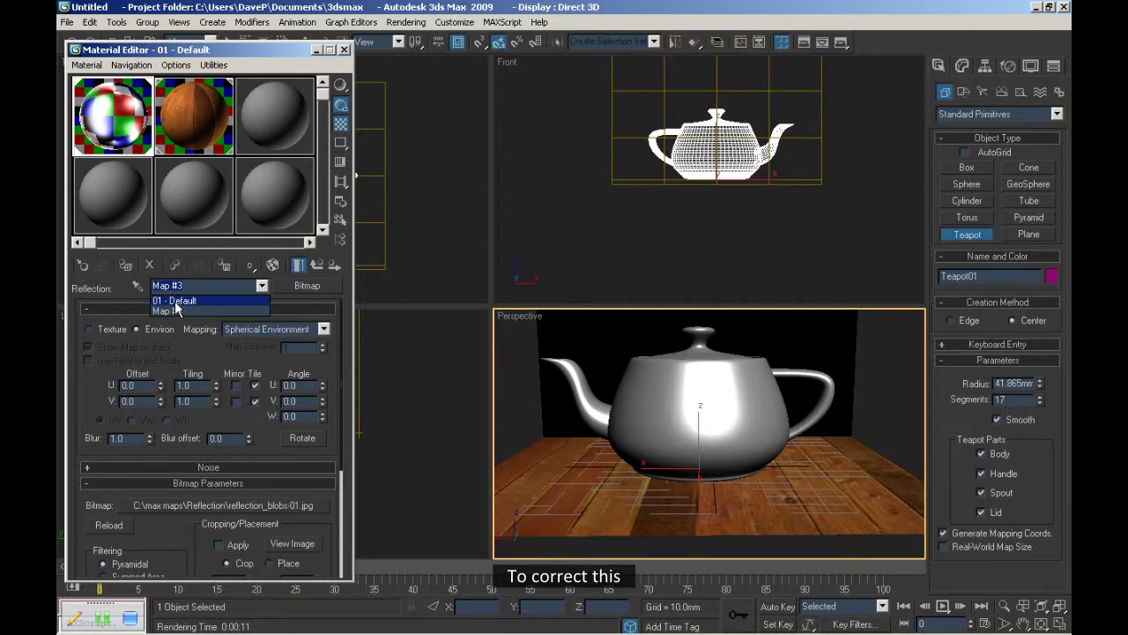
click(176, 301)
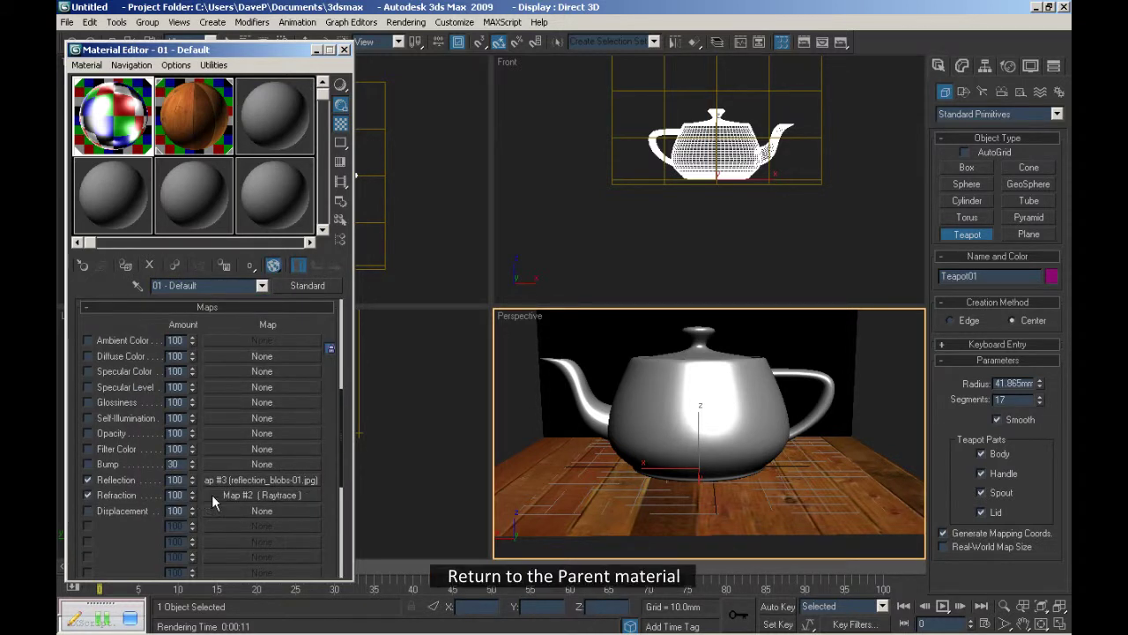
double_click(176, 480)
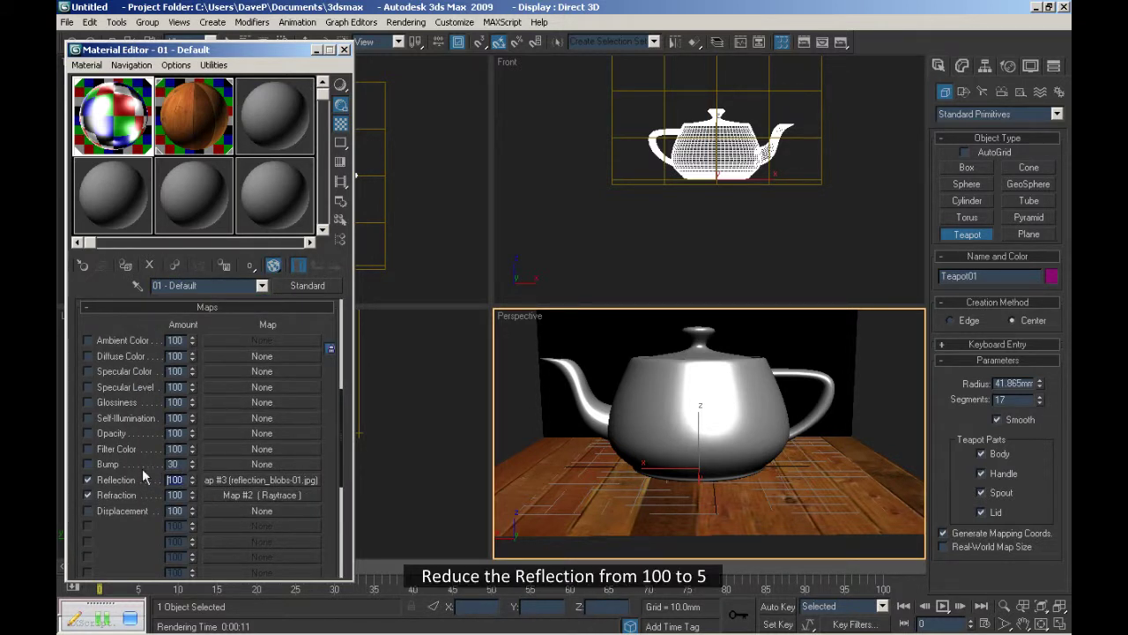
text(5)
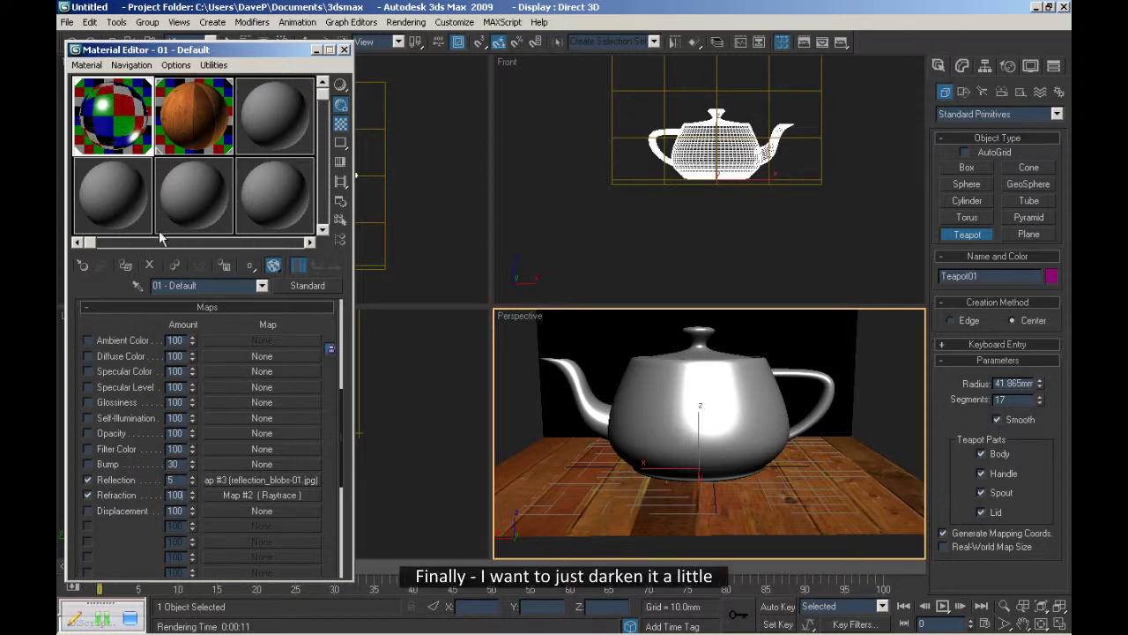
Make the material's Ambient and Diffuse colours black.
drag(323, 411, 324, 625)
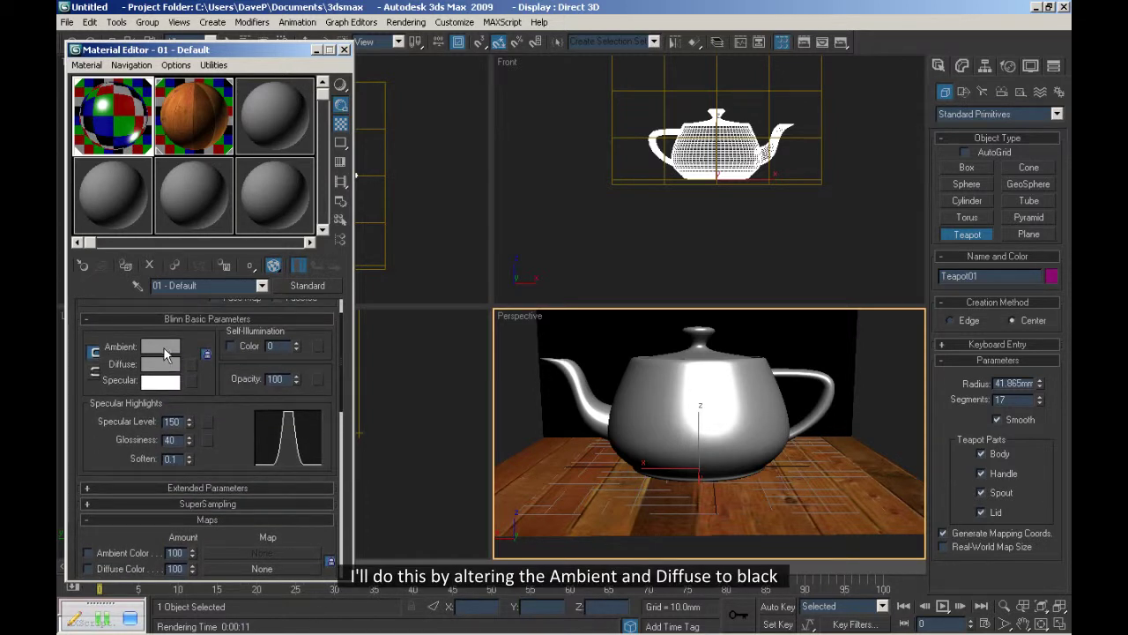
click(164, 352)
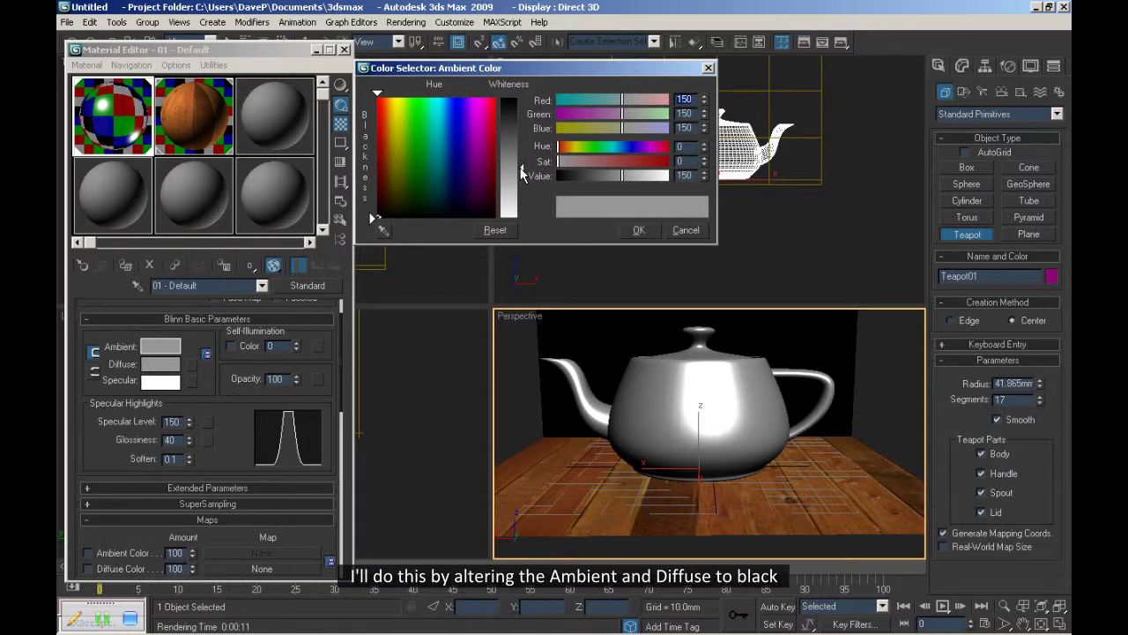
drag(522, 174, 512, 101)
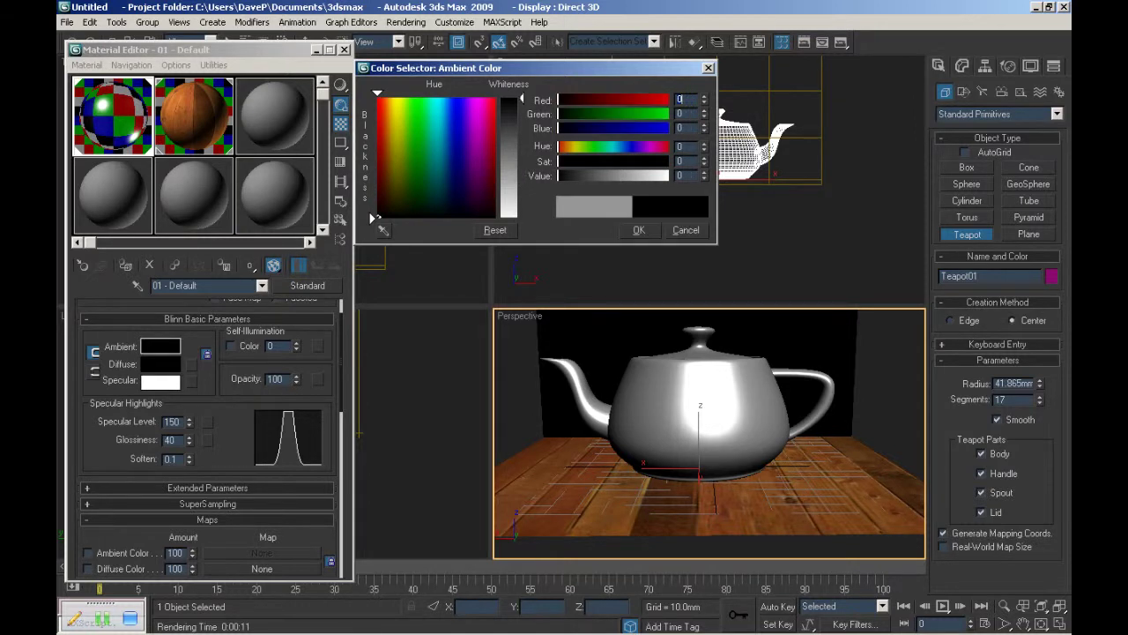
click(648, 229)
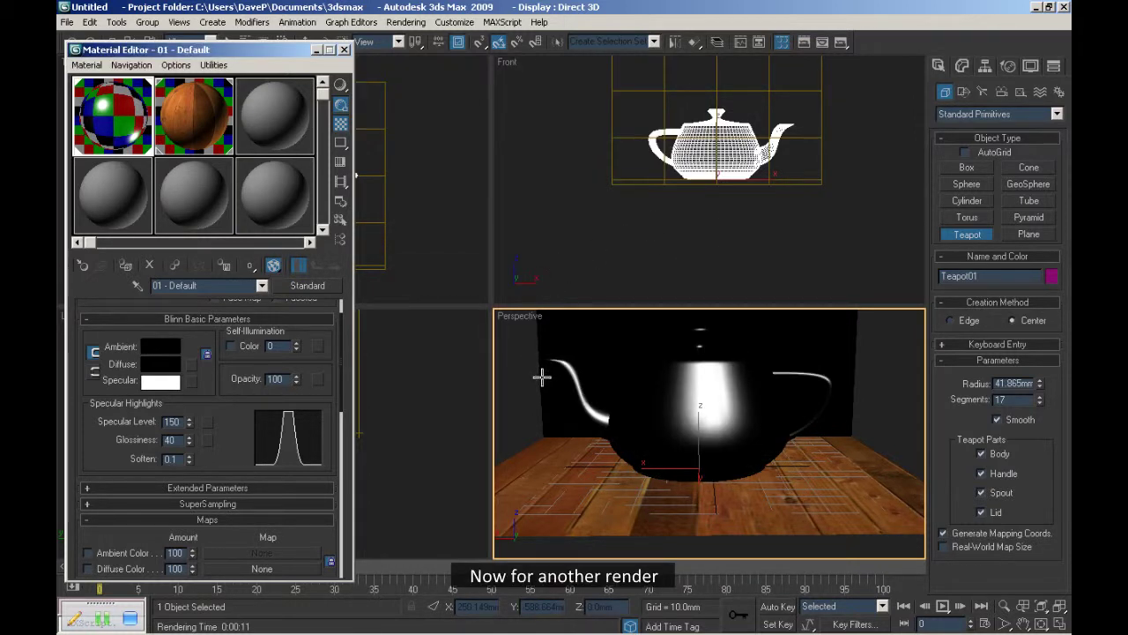
Re-render the Perspective view with the dark reflective teapot material.
click(841, 42)
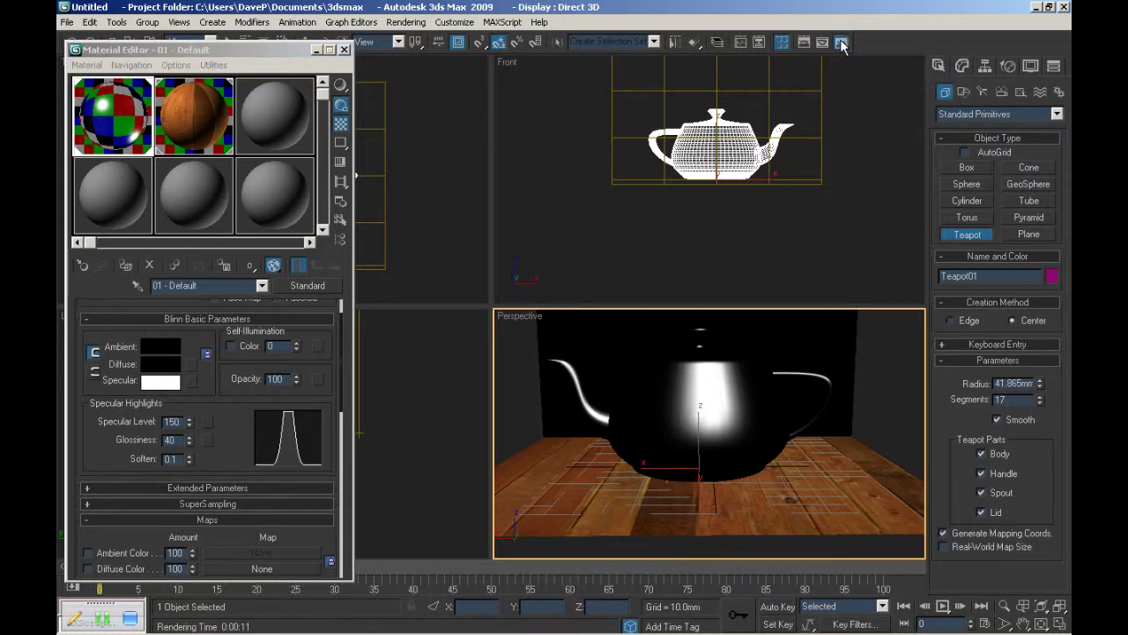